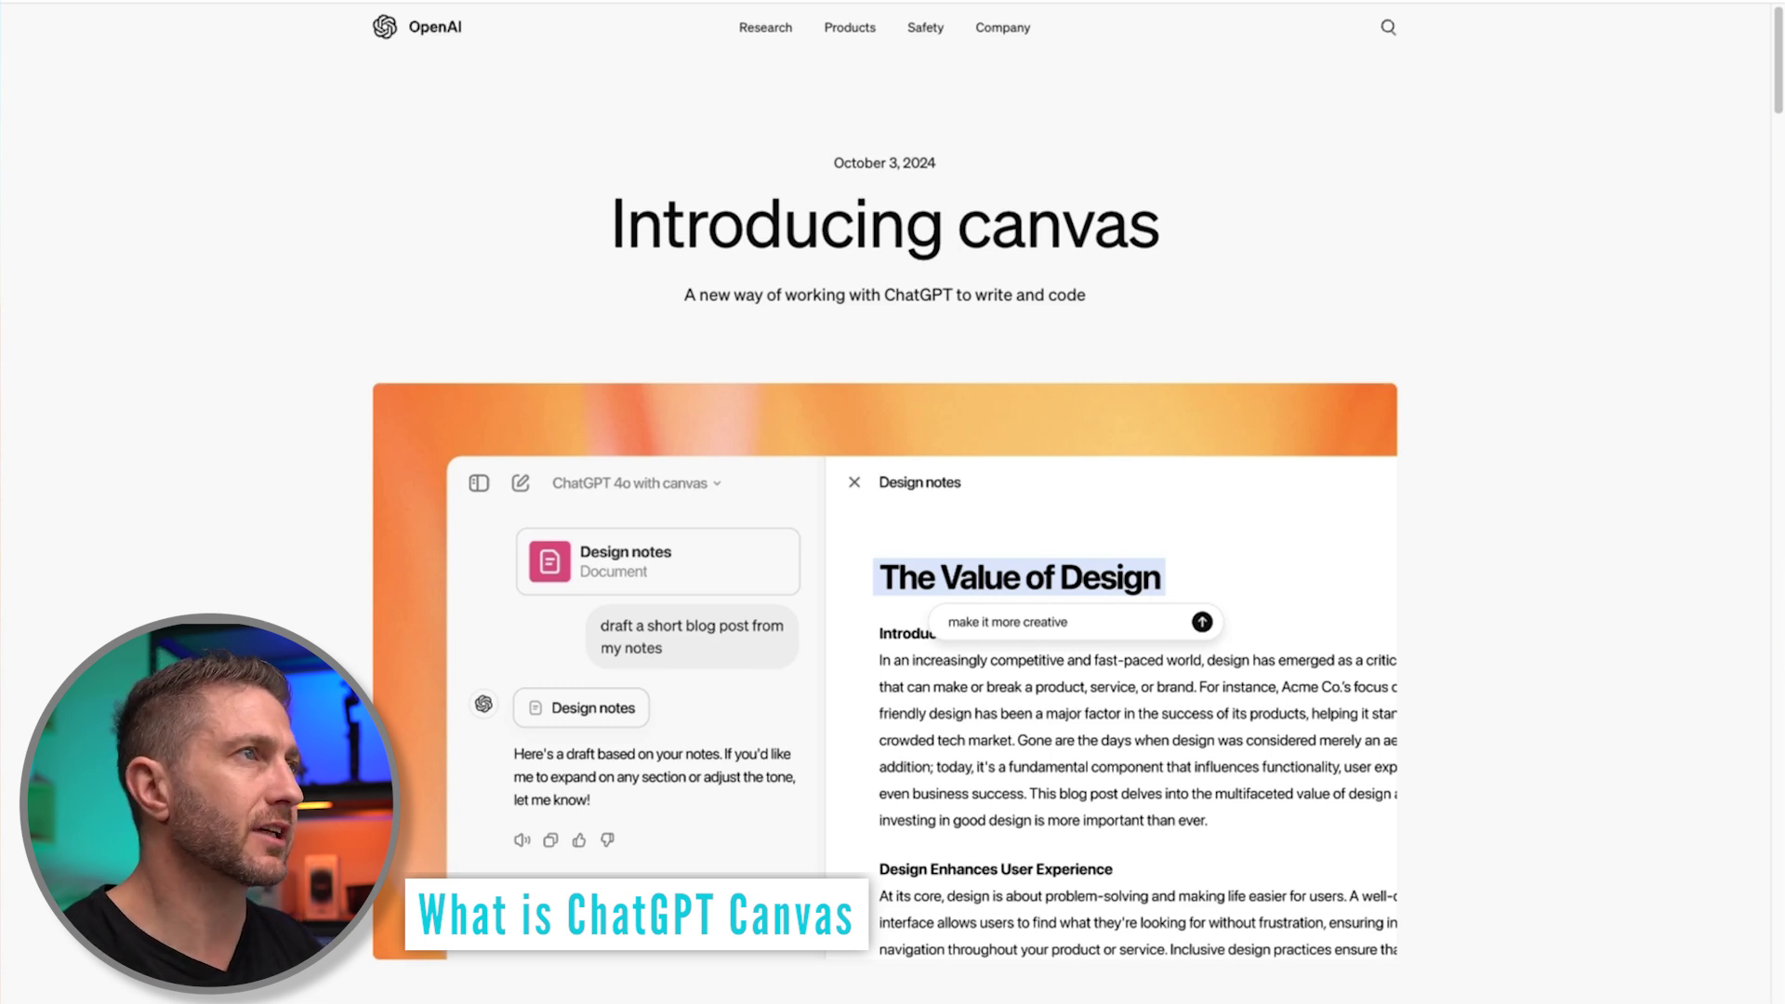
- Scroll the canvas blog post and highlight its list of writing shortcuts
scroll(335, 348, down, 3)
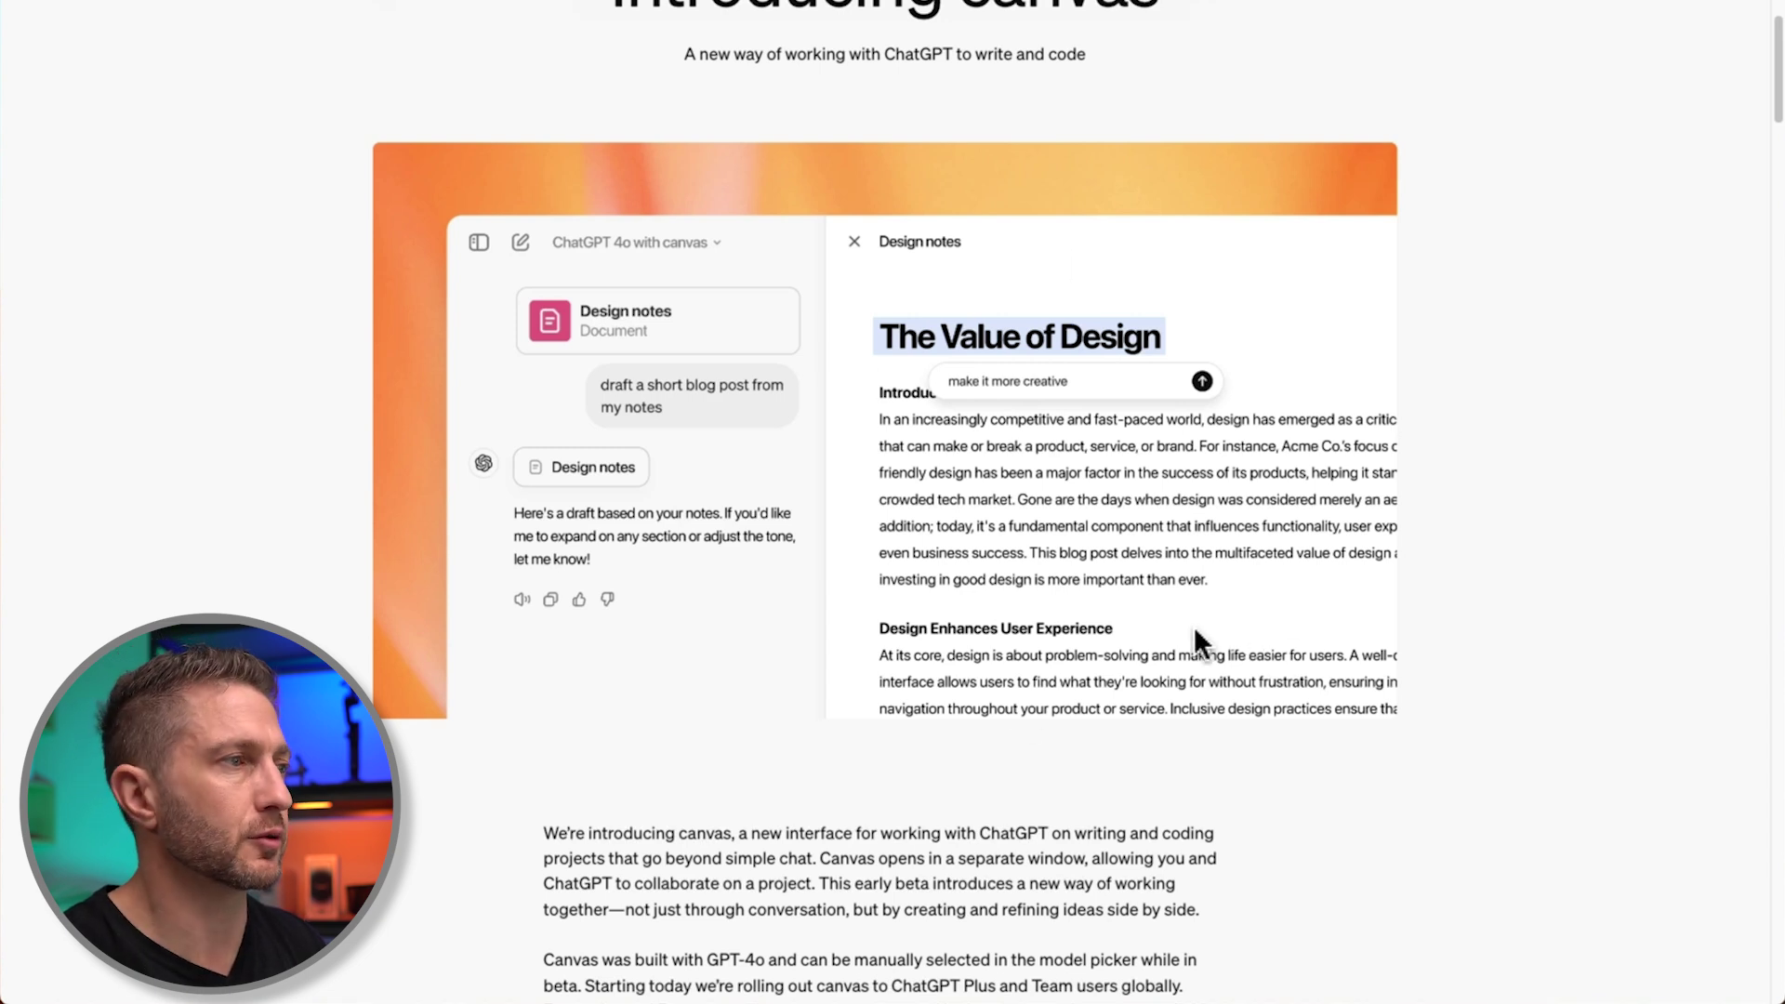
scroll(485, 825, down, 12)
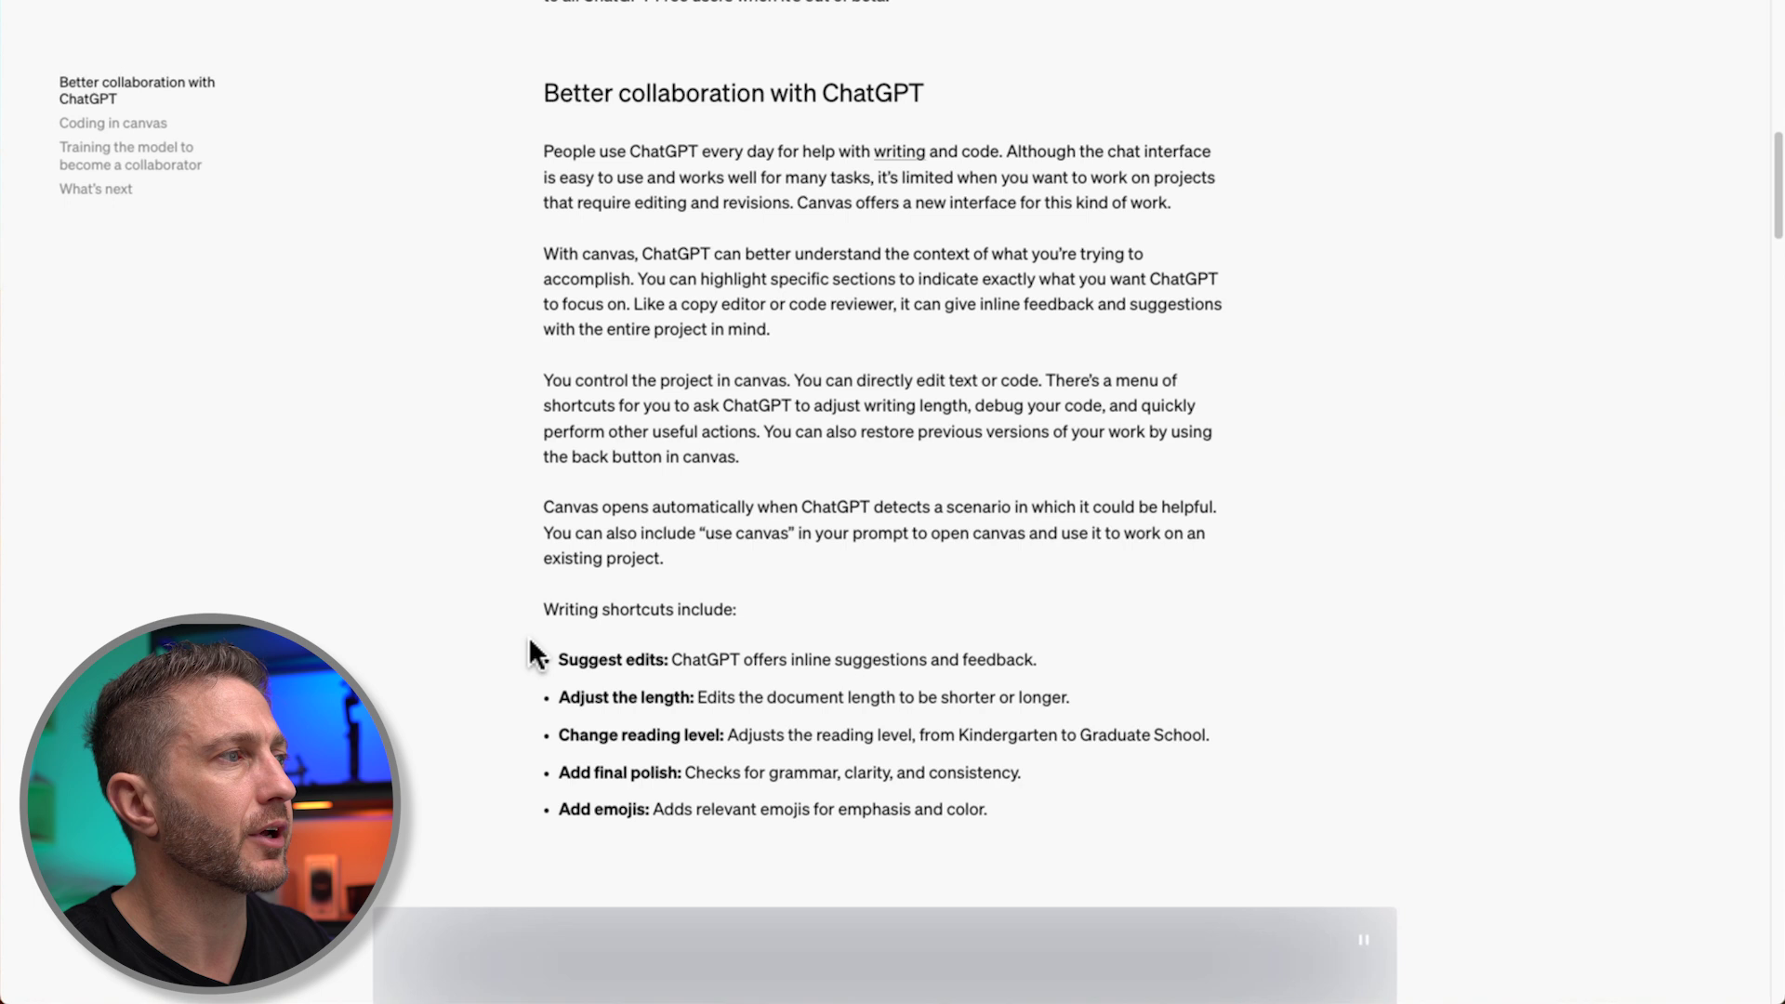
scroll(530, 651, down, 8)
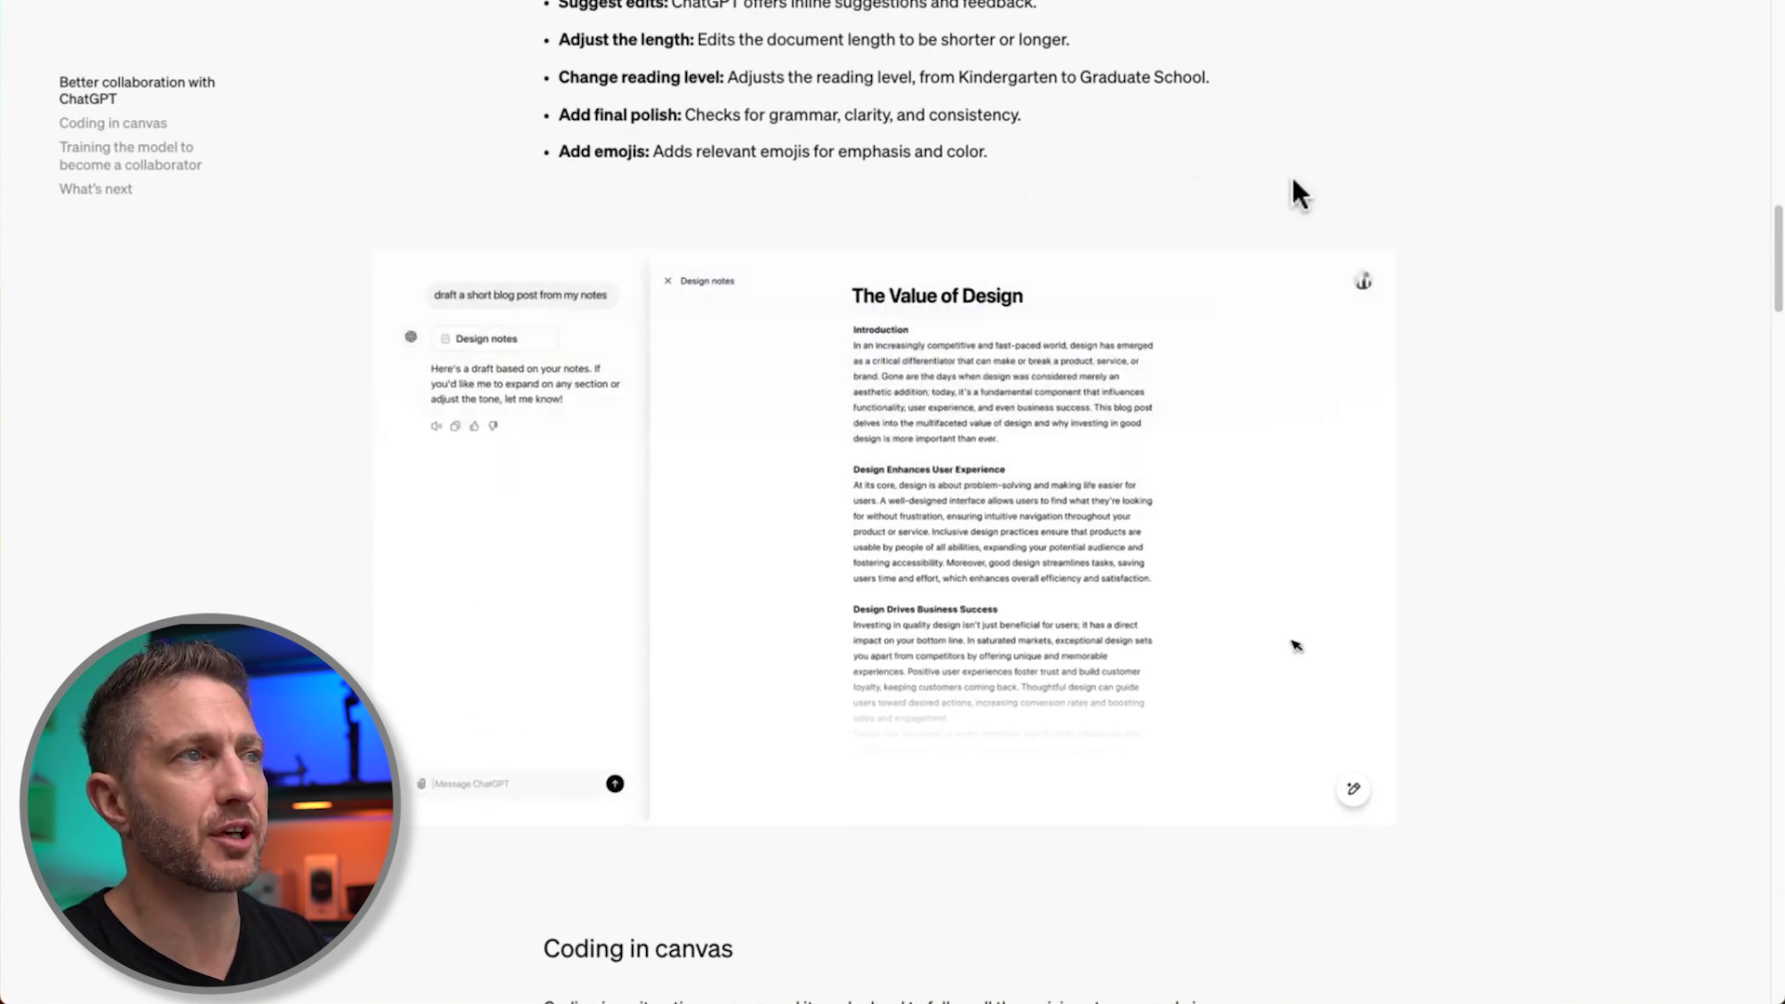
scroll(533, 651, up, 8)
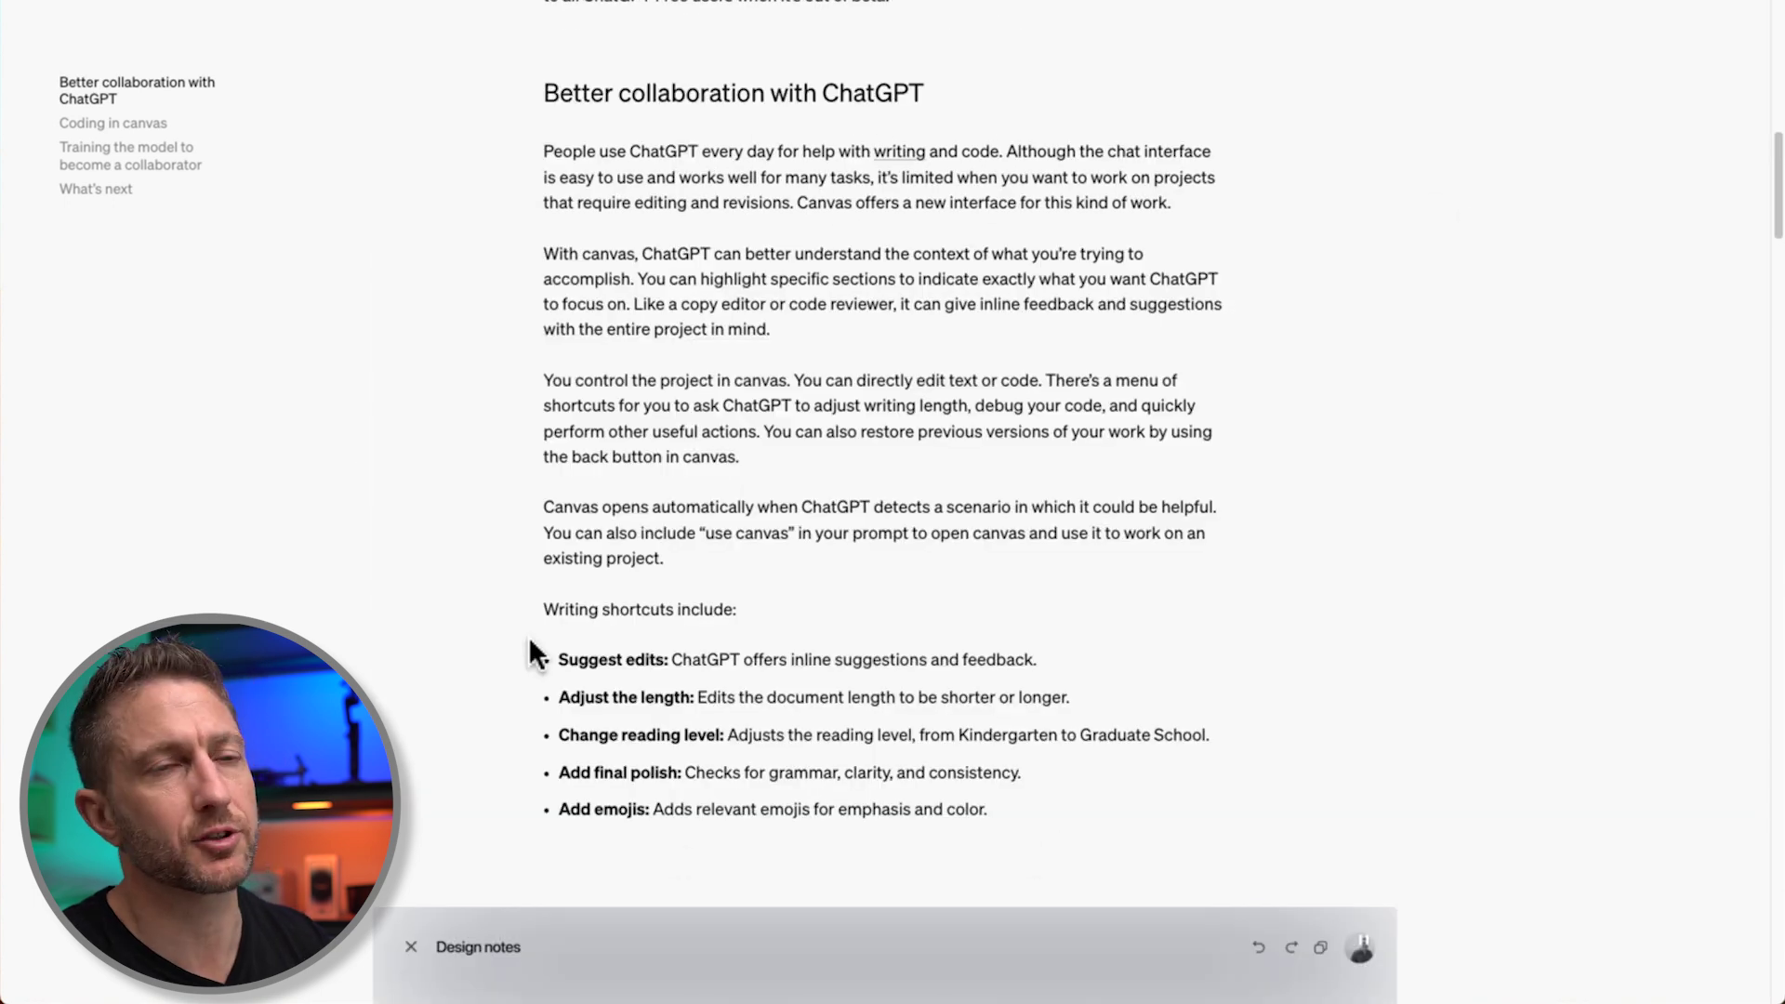
drag(532, 648, 1041, 826)
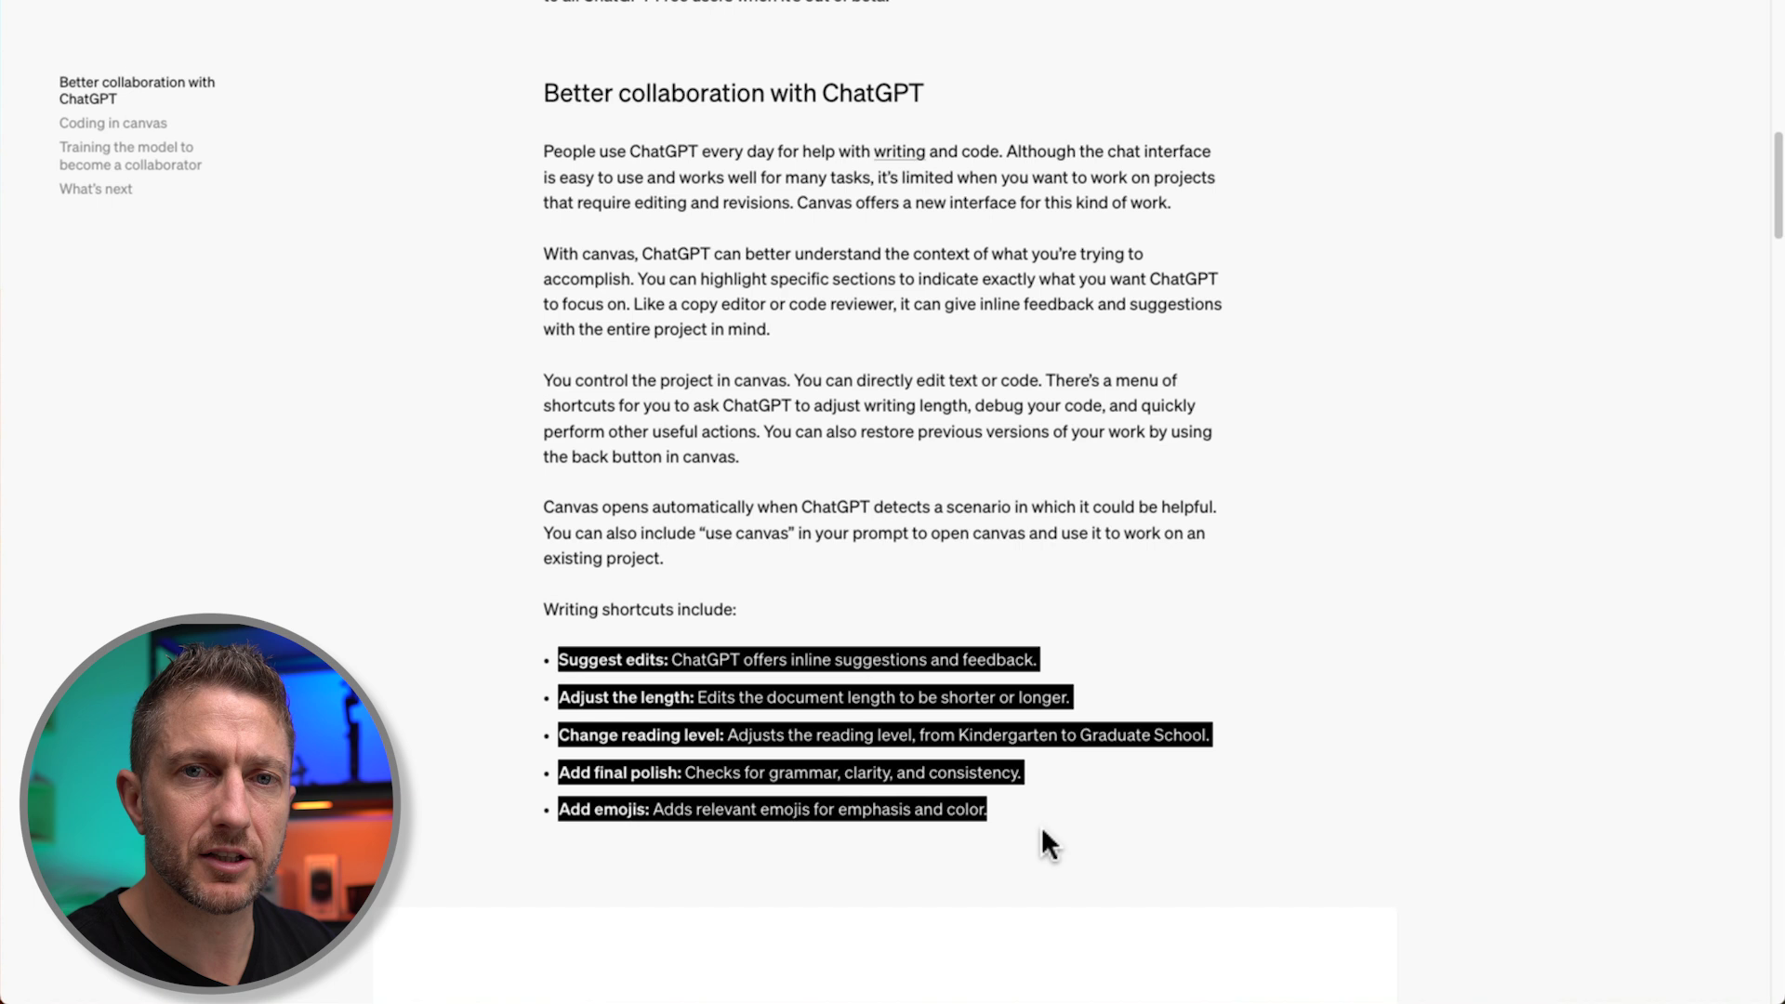
click(1041, 825)
- Read through the remaining coding shortcuts, then move on to a fresh ChatGPT chat
scroll(1482, 735, down, 8)
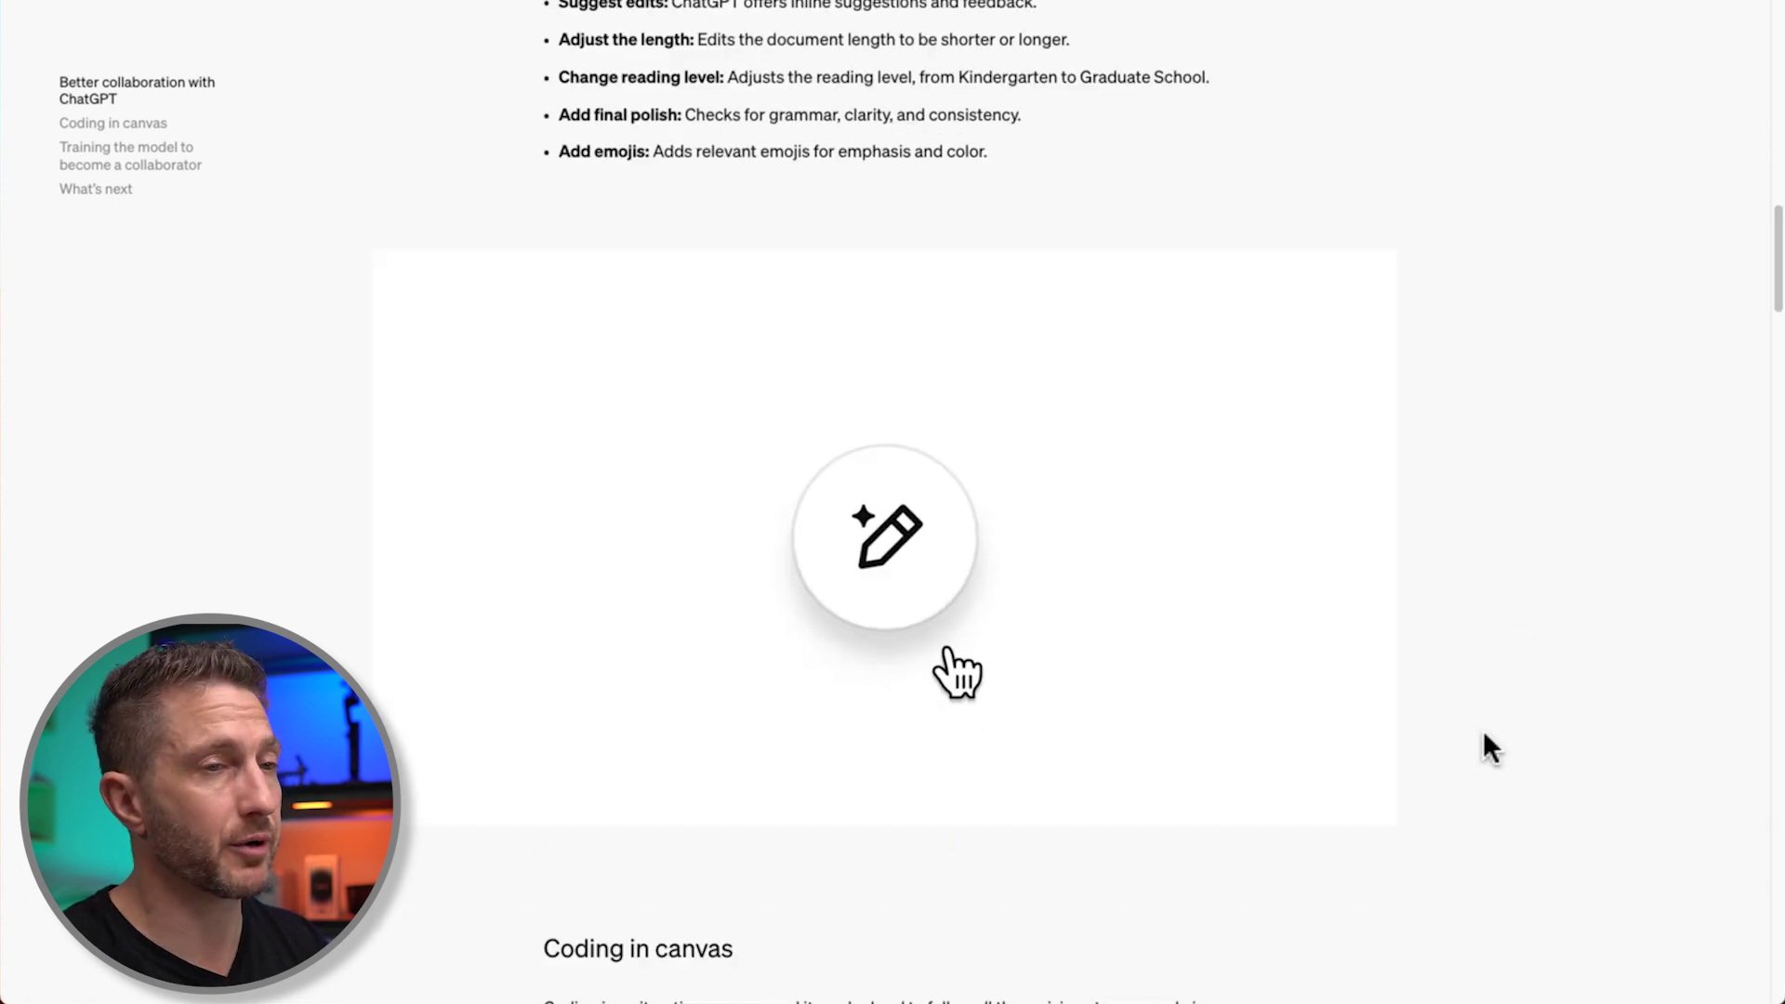
mouse_move(897, 366)
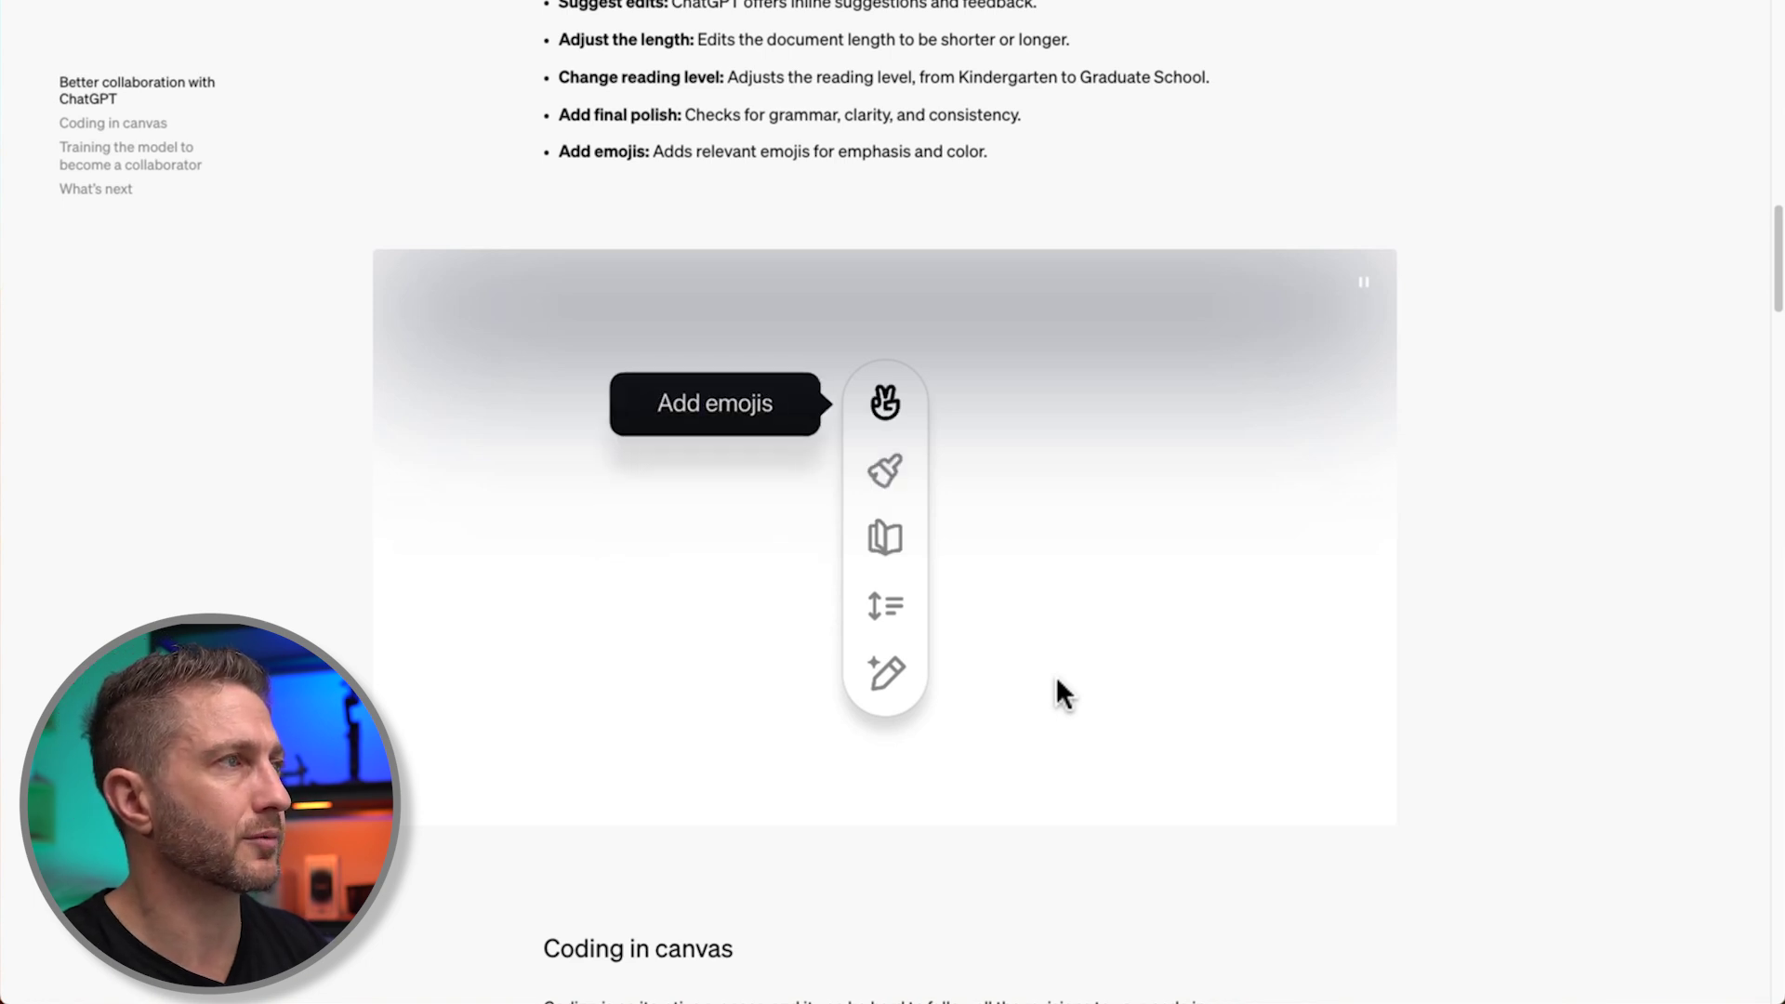
scroll(1058, 680, down, 6)
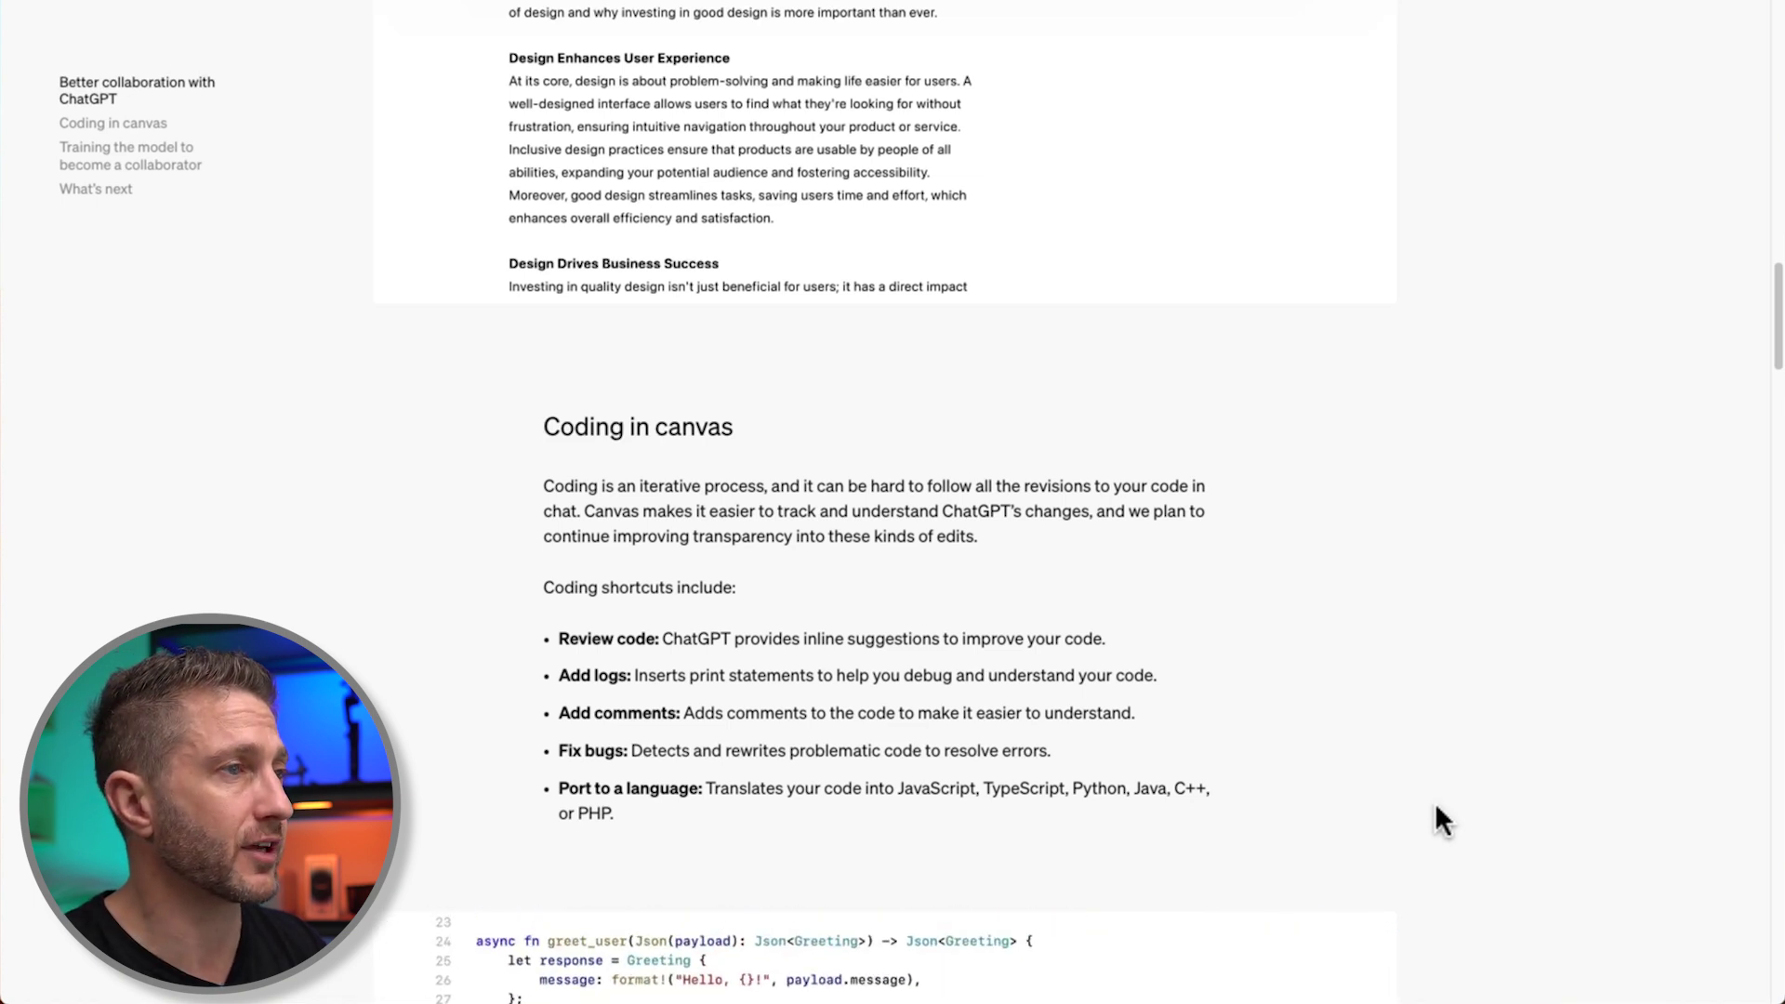
scroll(1435, 805, down, 7)
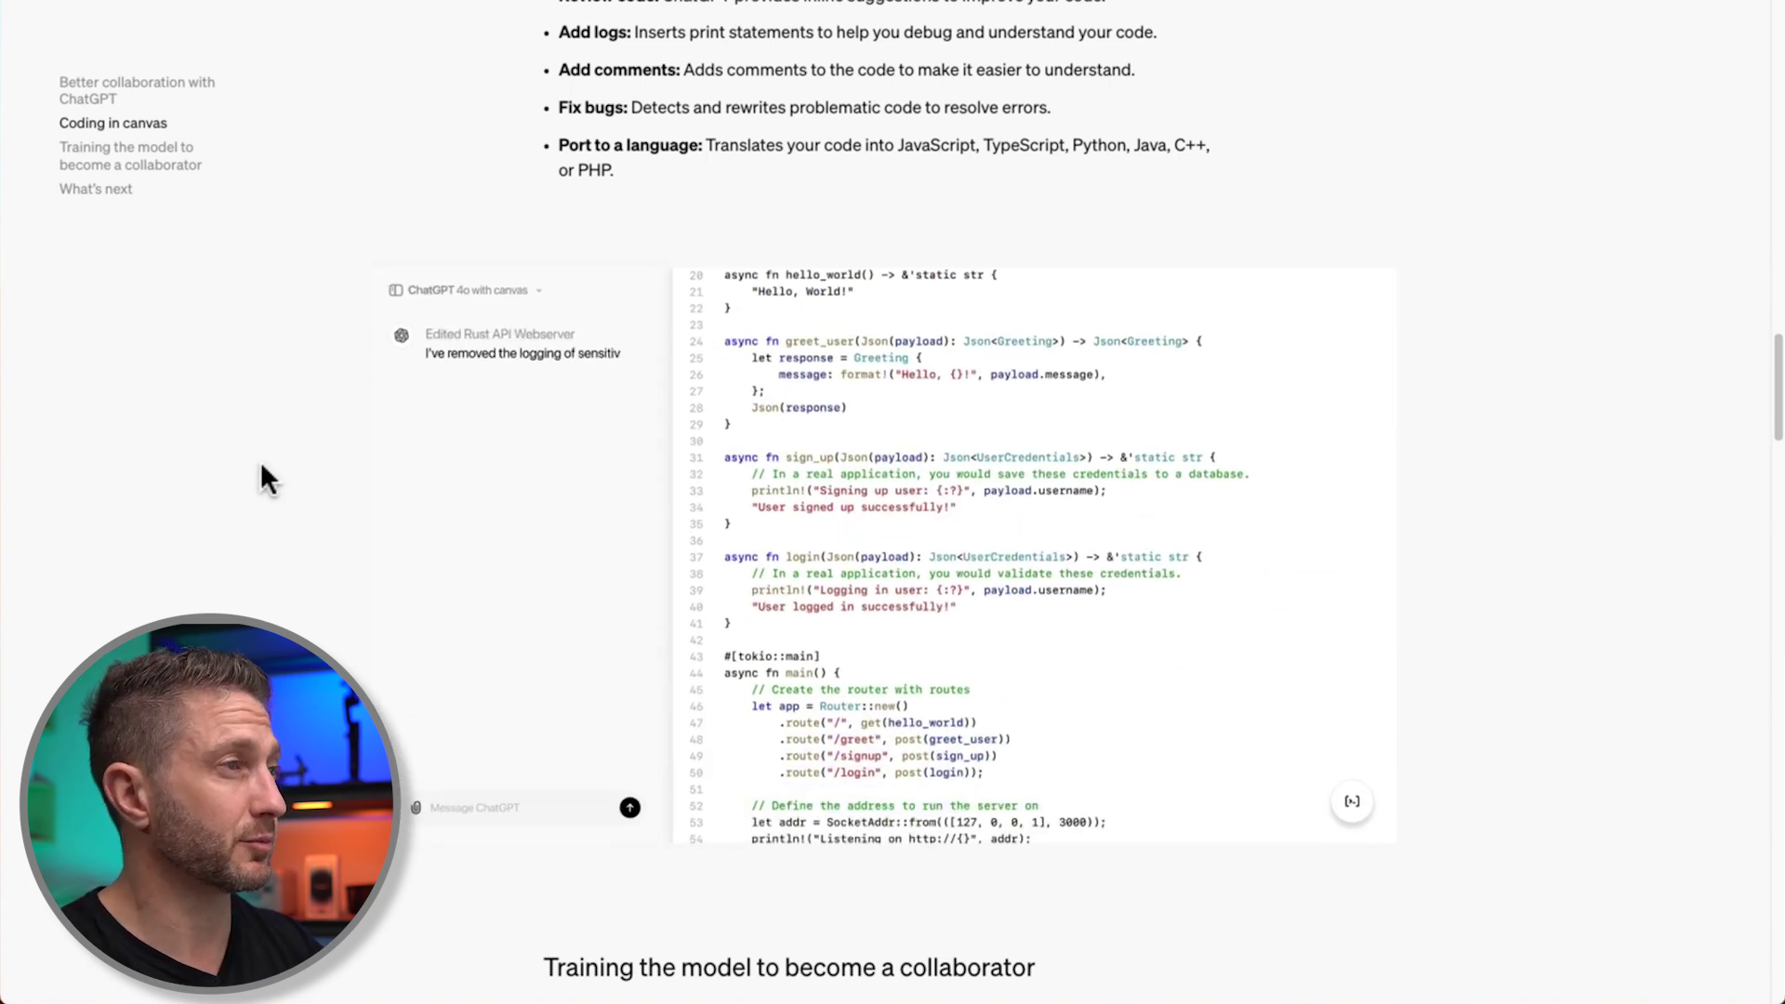
mouse_move(785, 302)
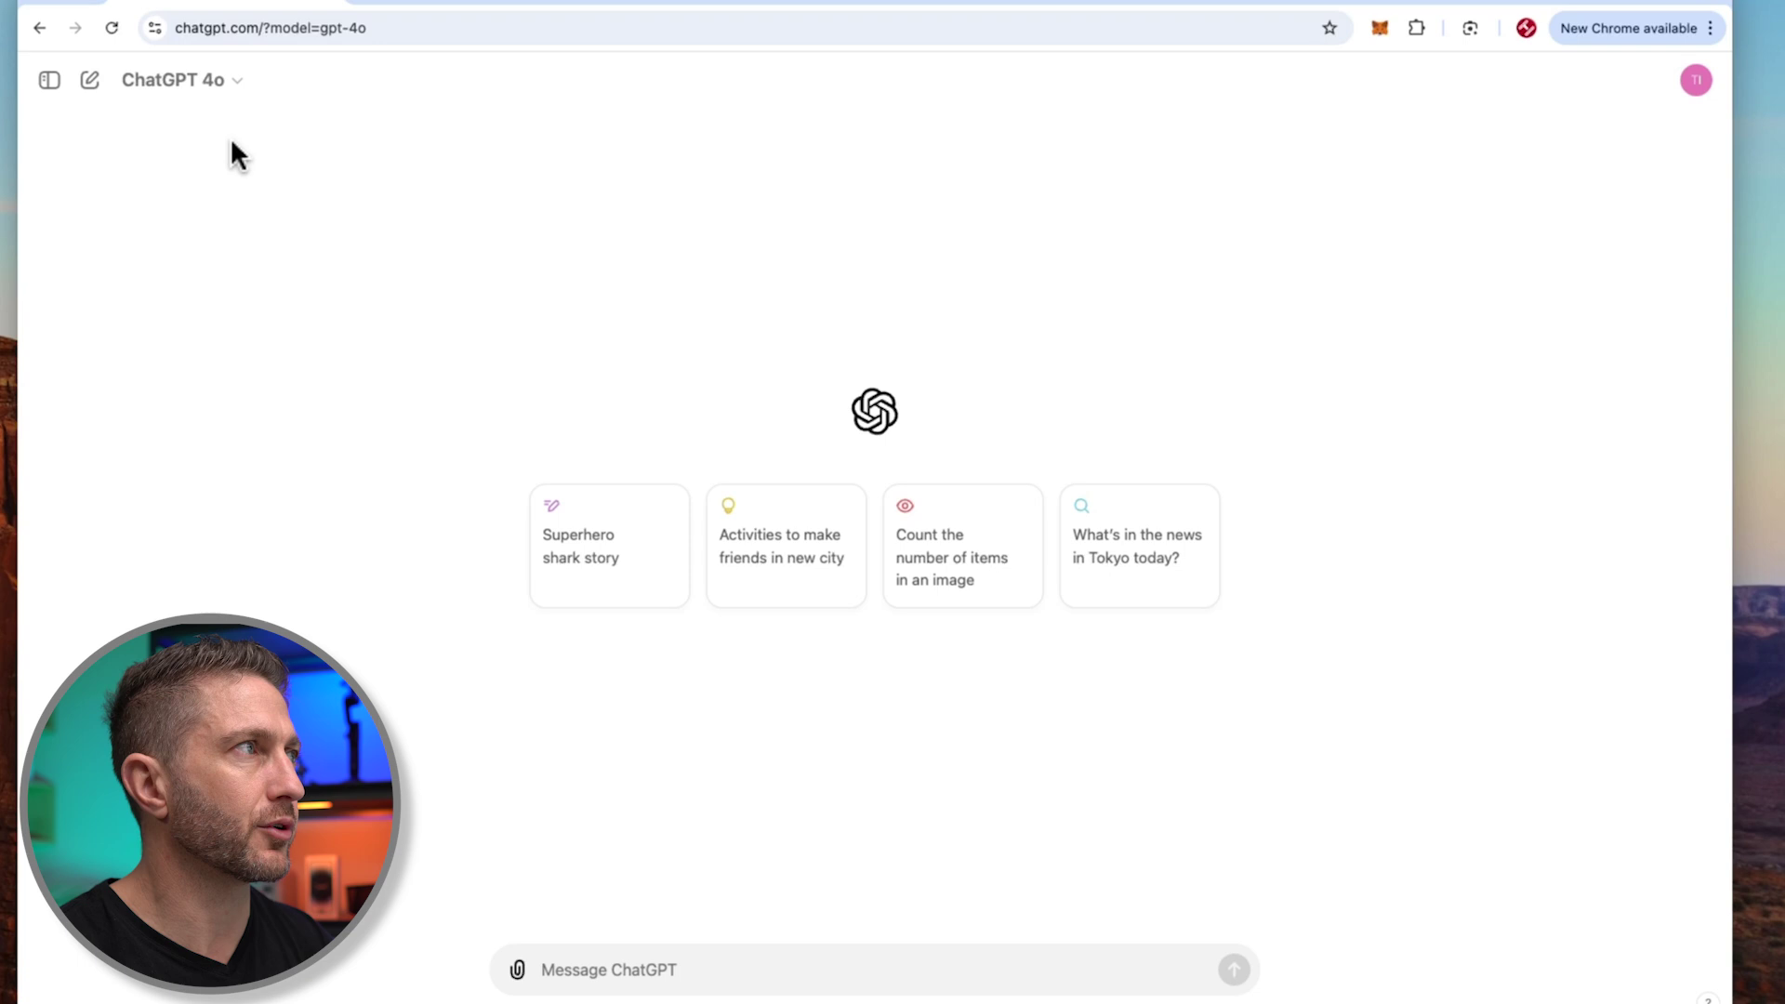
- Compare the web model list offering GPT-4o with canvas against the desktop app's model list
click(238, 93)
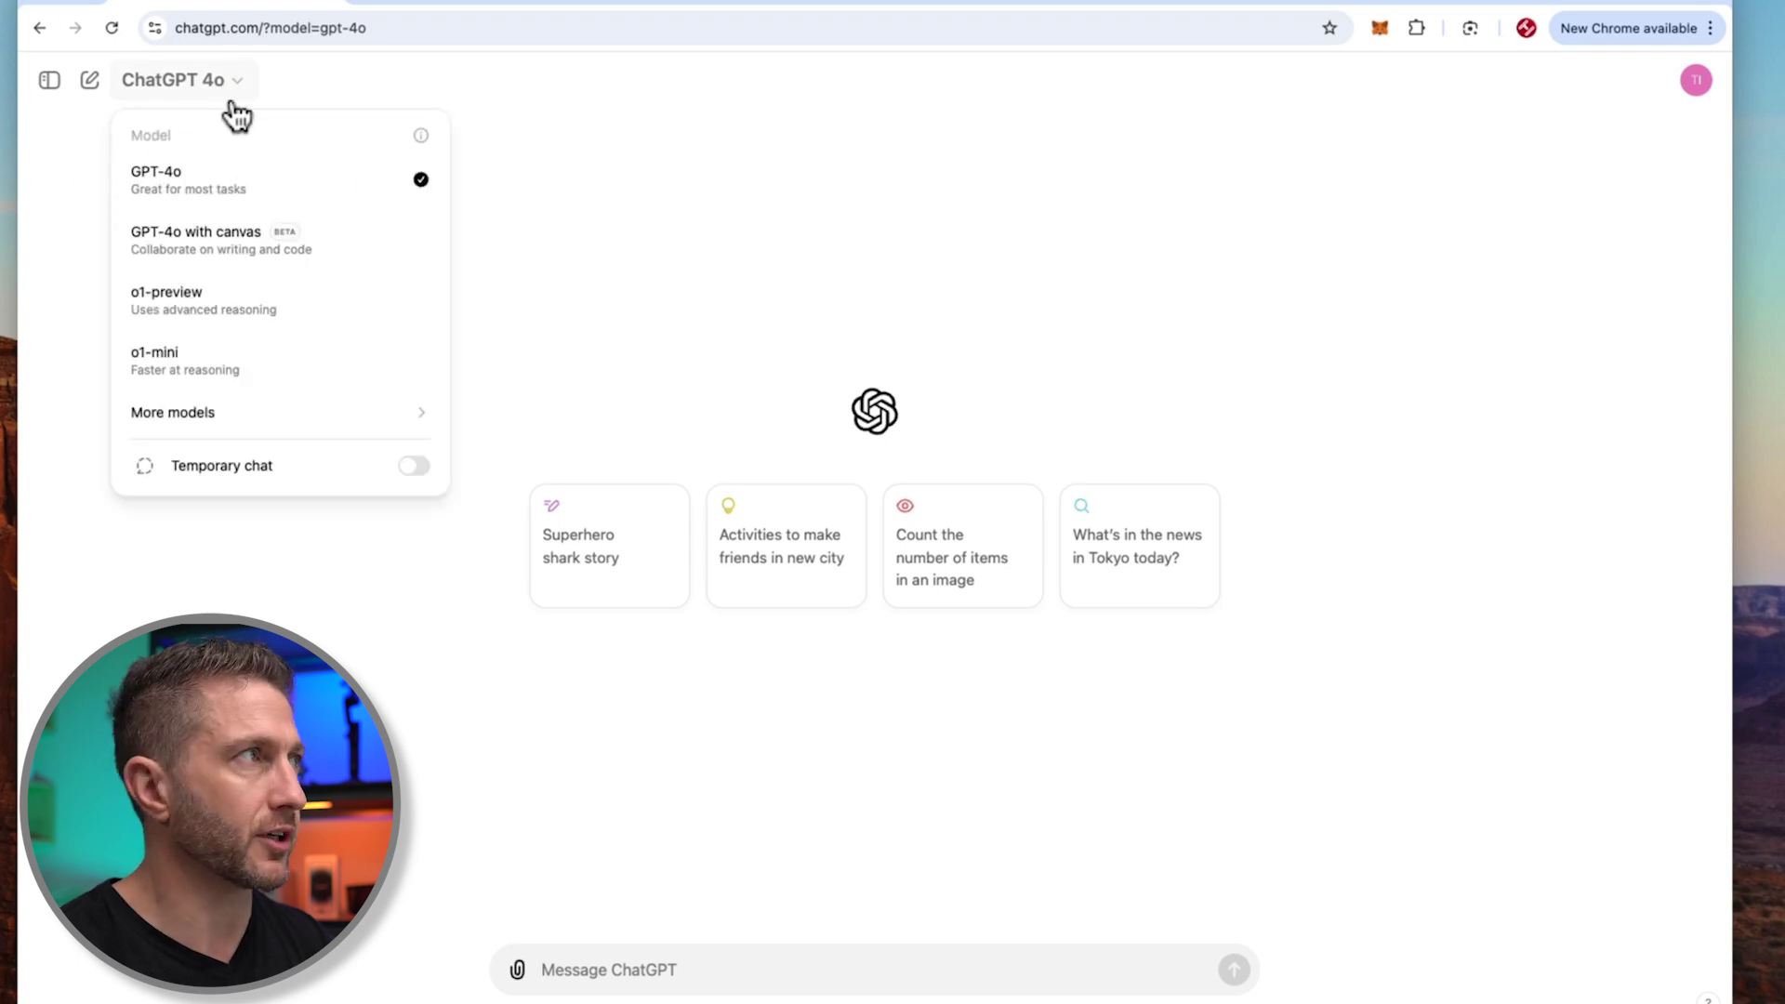
click(518, 231)
key(alt+space)
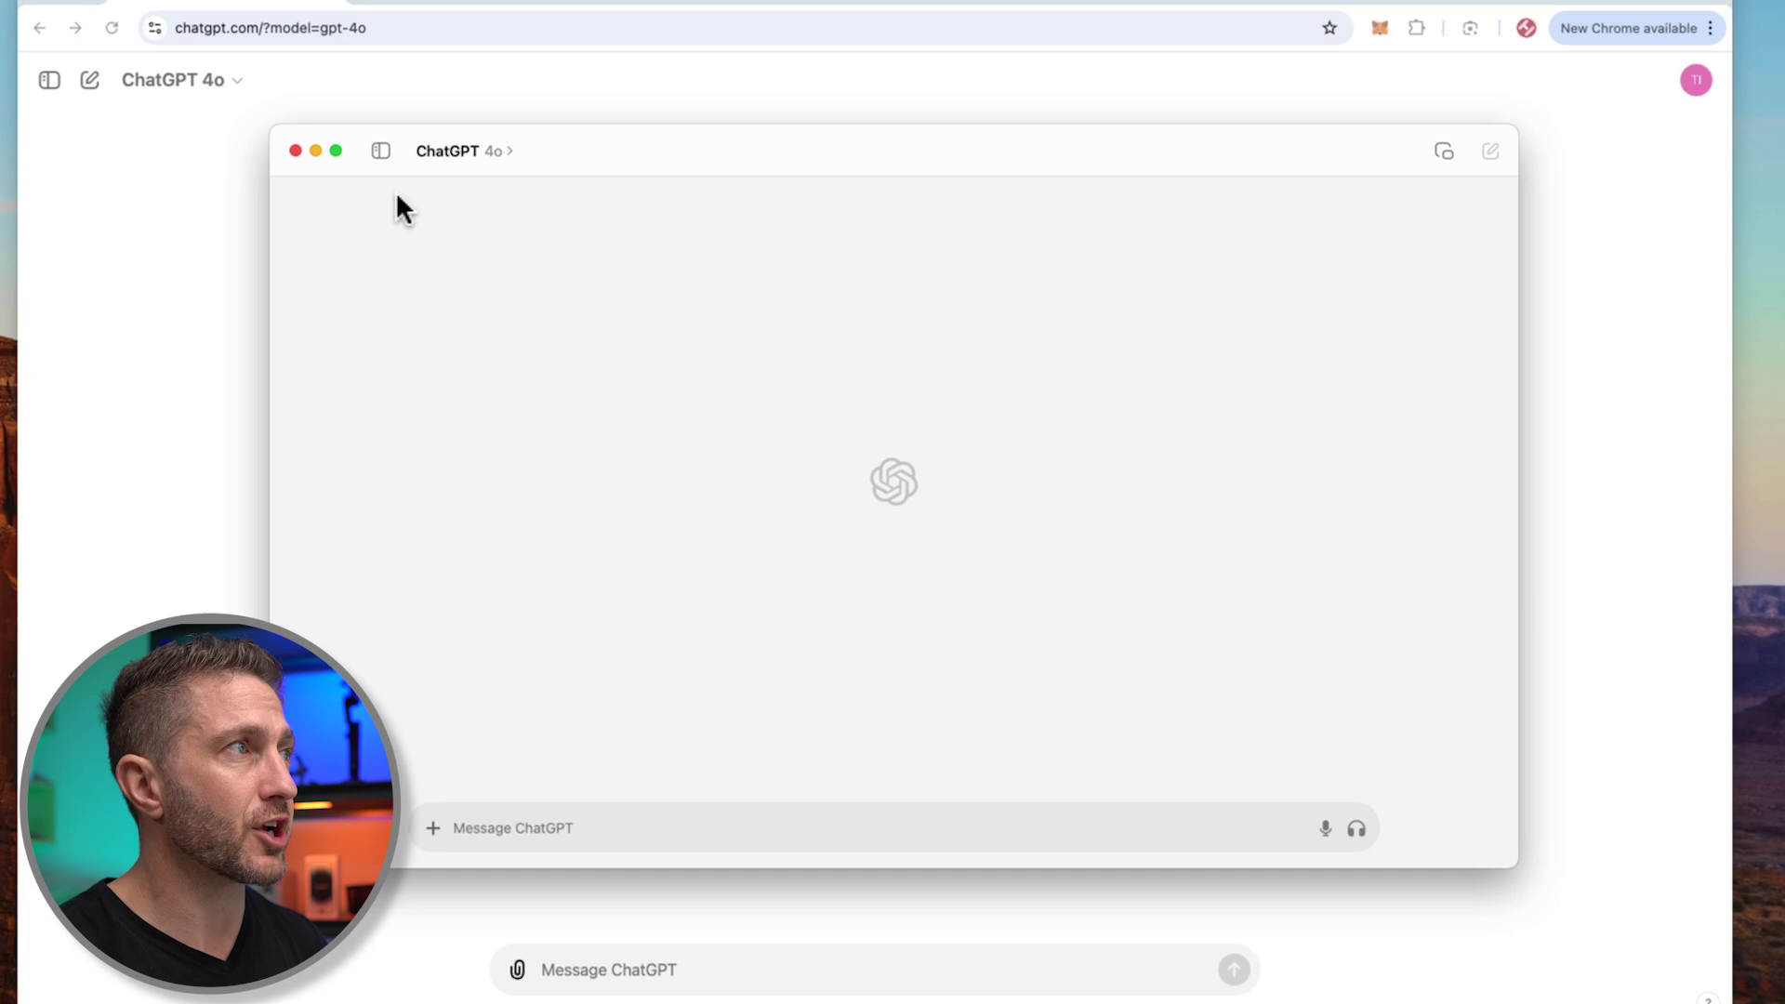
click(448, 151)
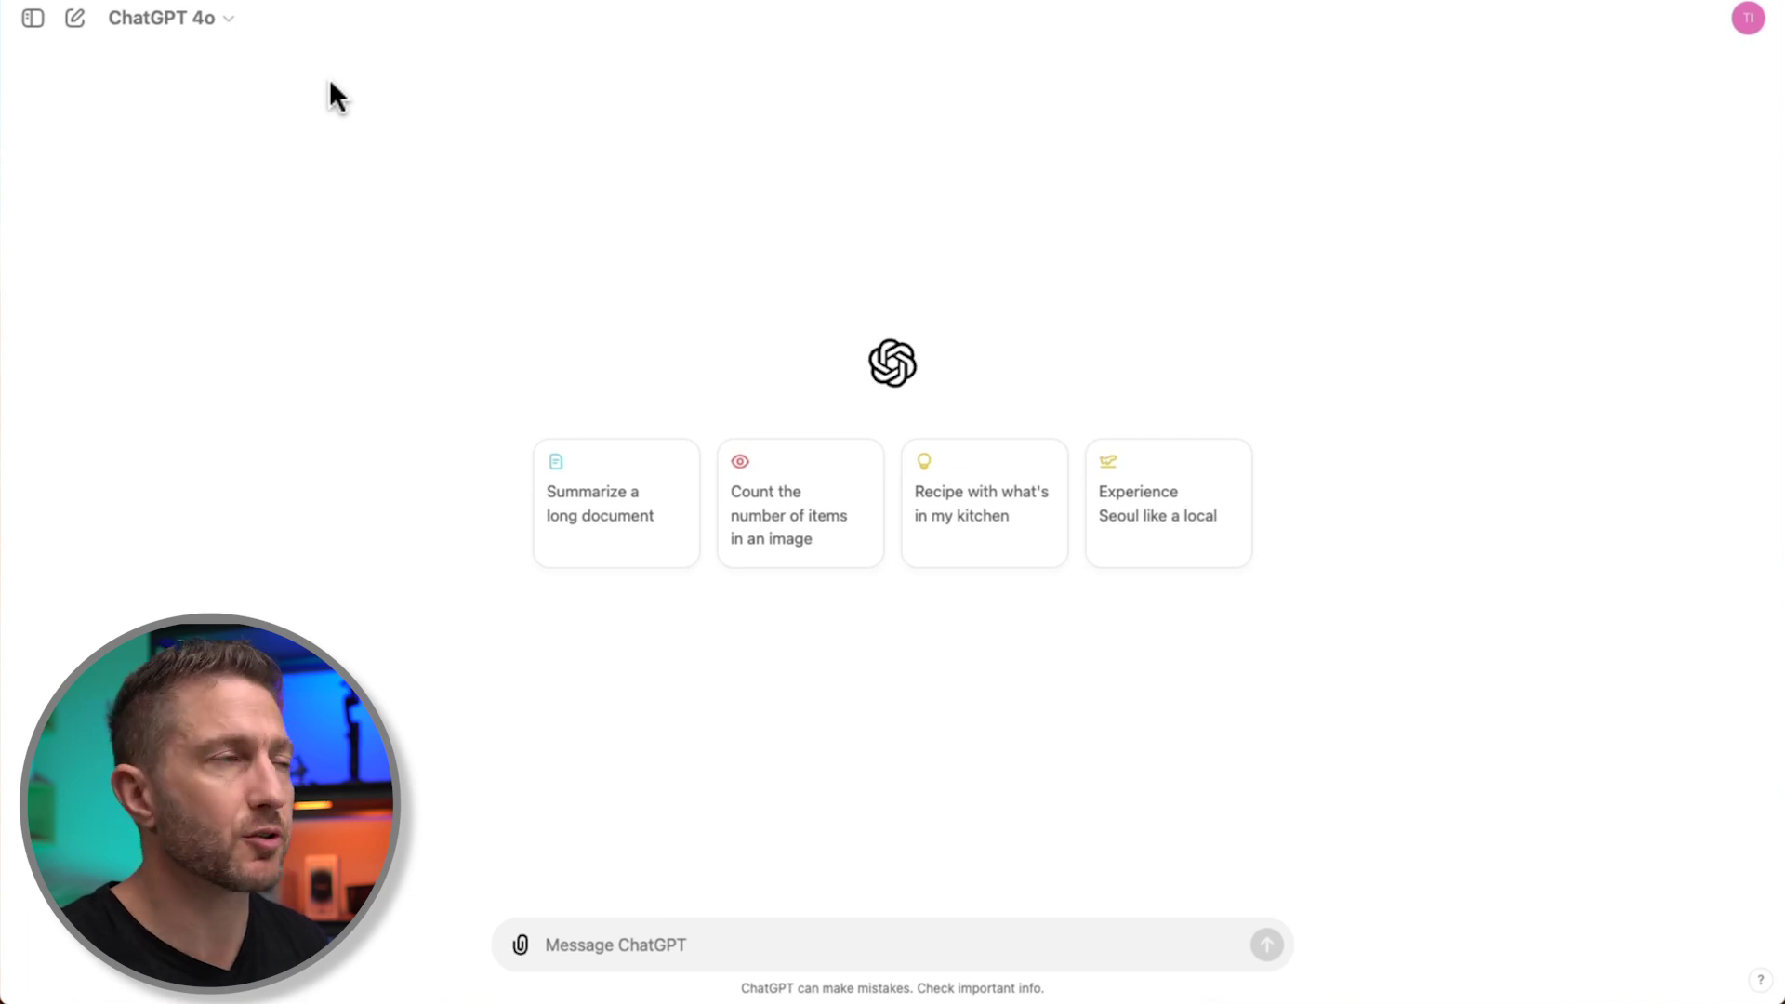
- Show the model menu from the ChatGPT 4o dropdown at the top left
click(233, 23)
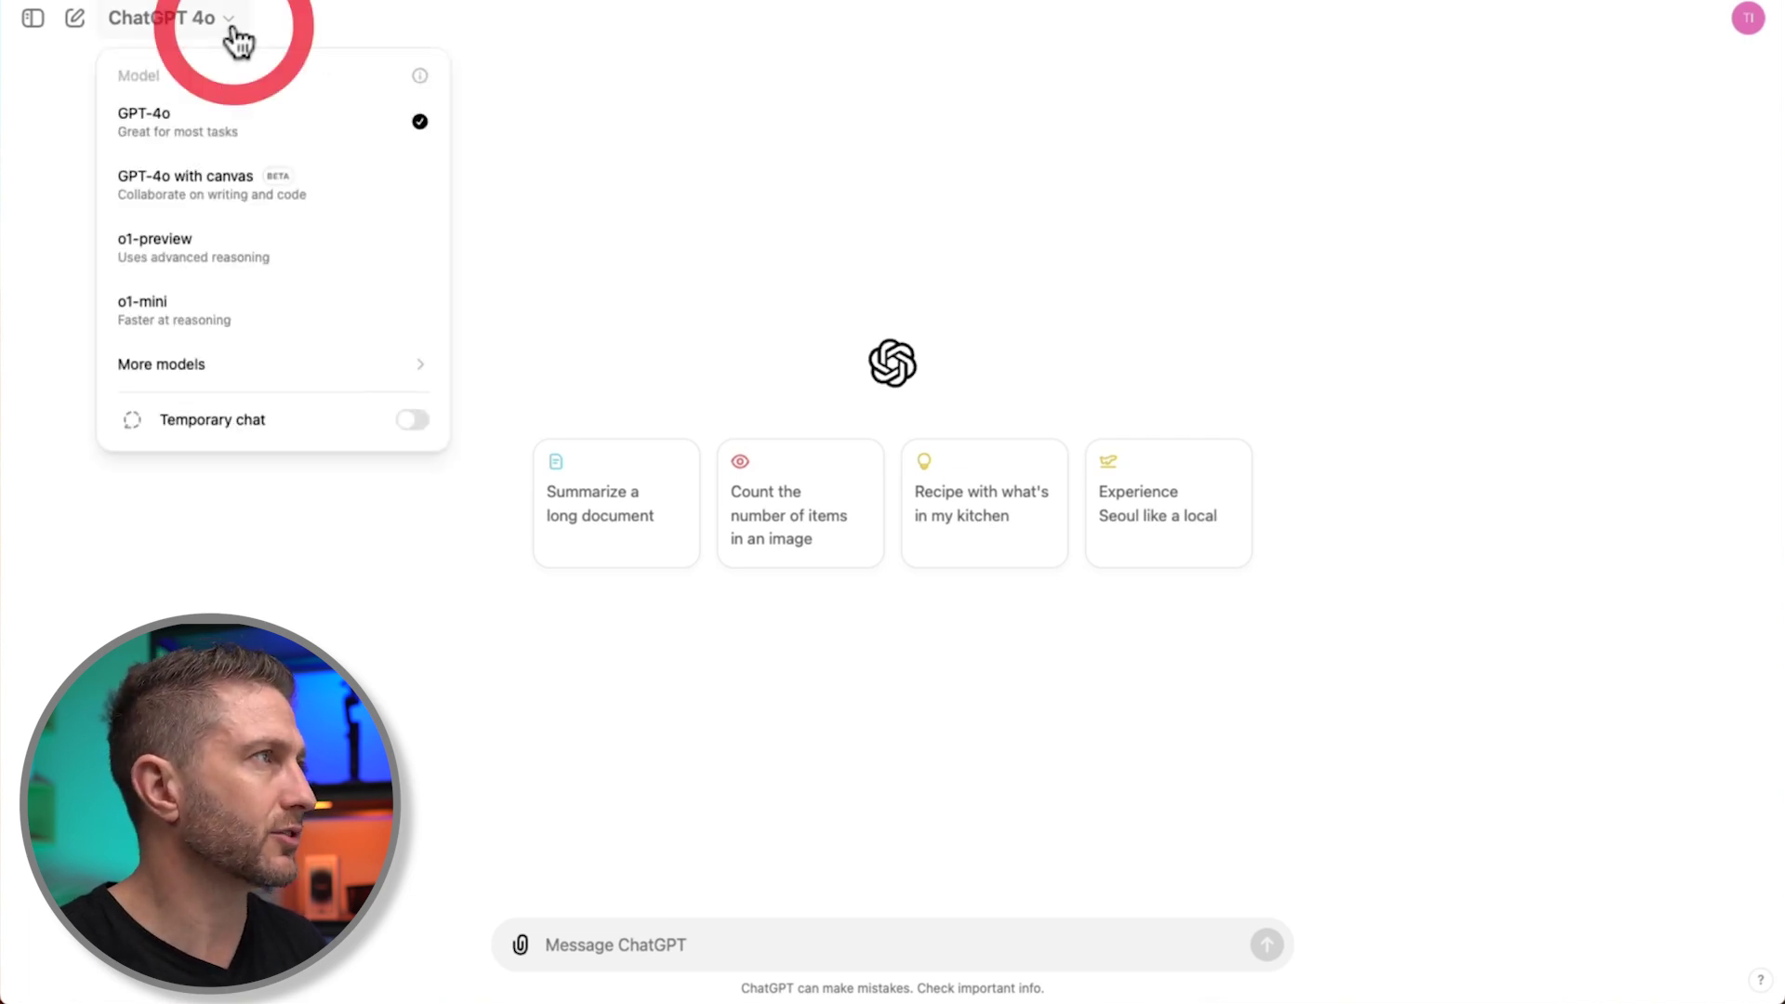
- Switch to GPT-4o with canvas, send 'use canvas', and check My plan in the account menu
click(321, 195)
text(us)
key(Return)
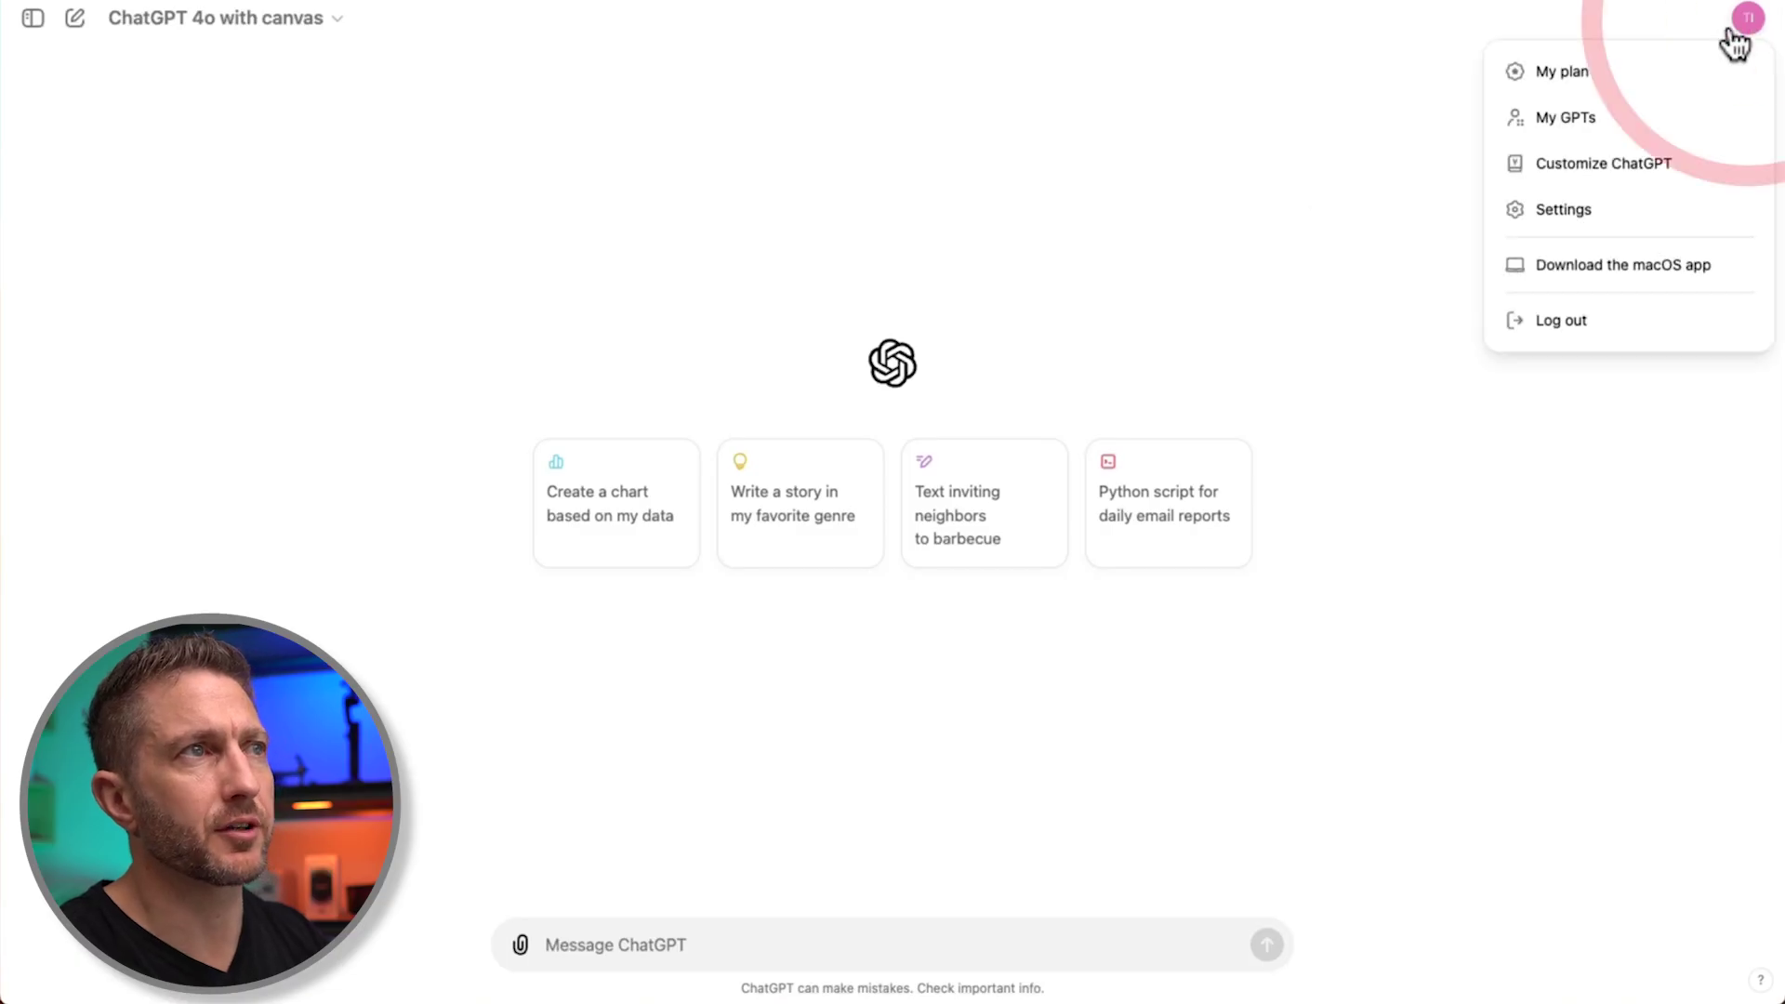
click(1592, 75)
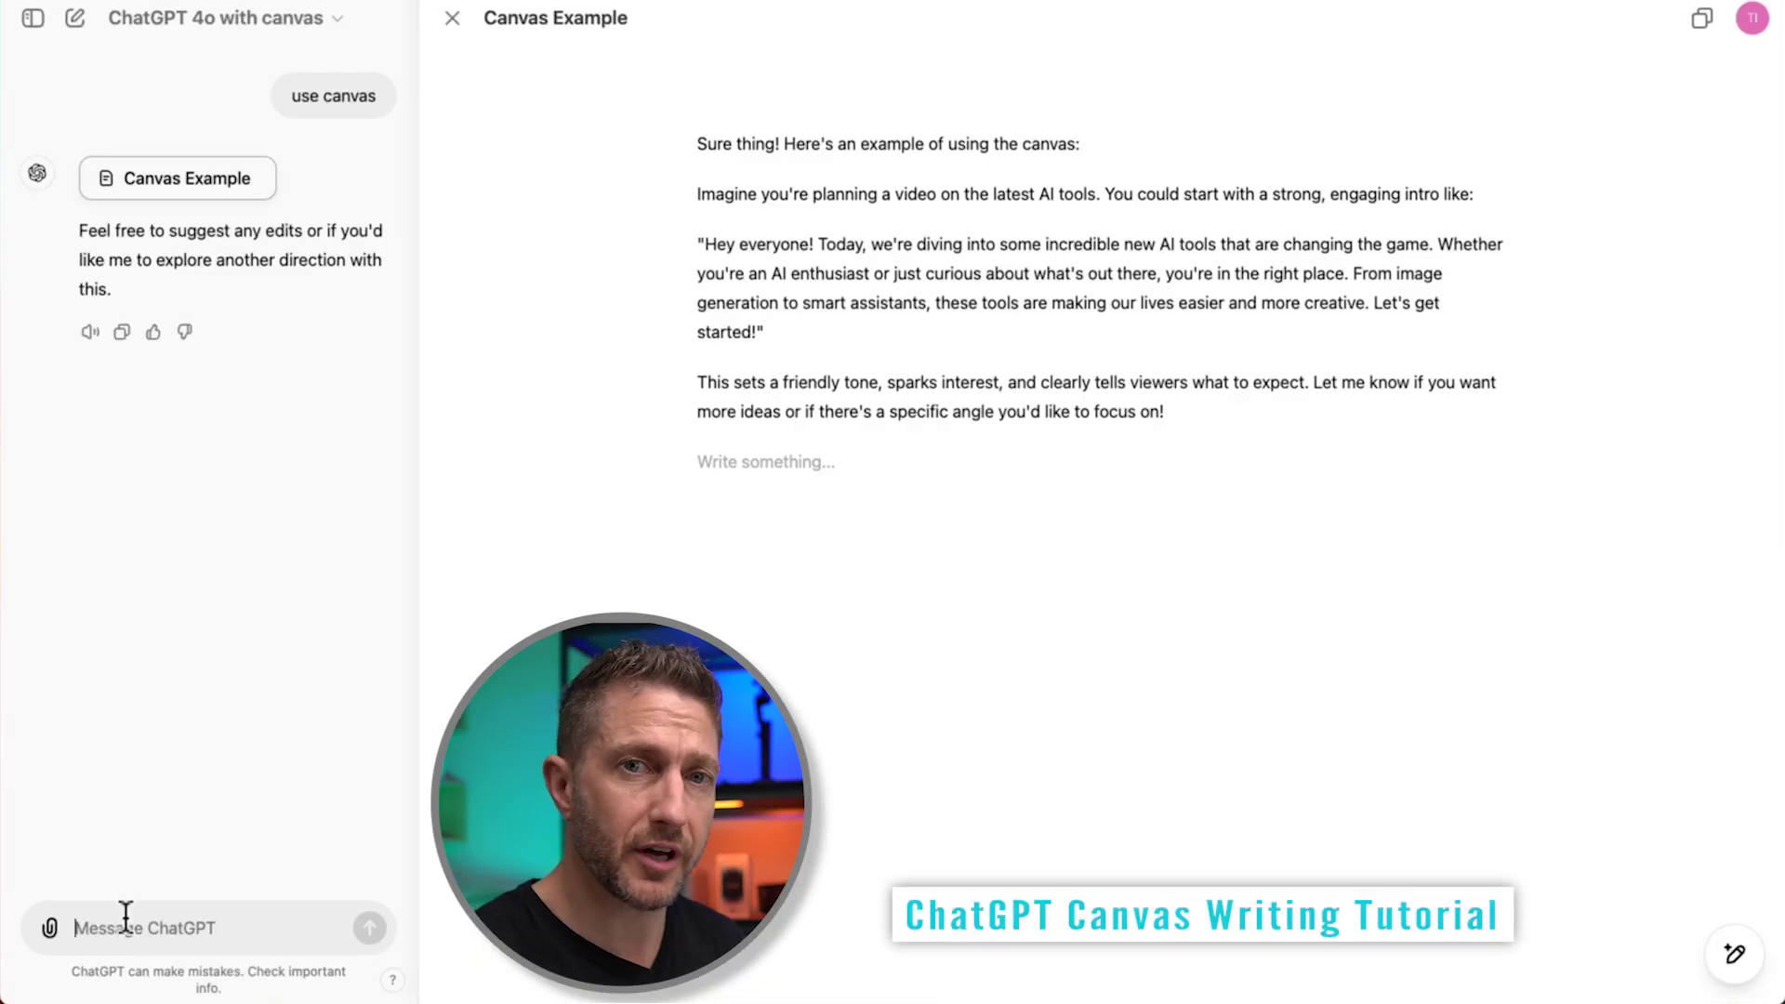
- Request a YouTube intro script on the canvas update, drop 'diving into', and bold the pasted keywords
text(let's write an intro script for a youtube video on the canvas update and how to use it)
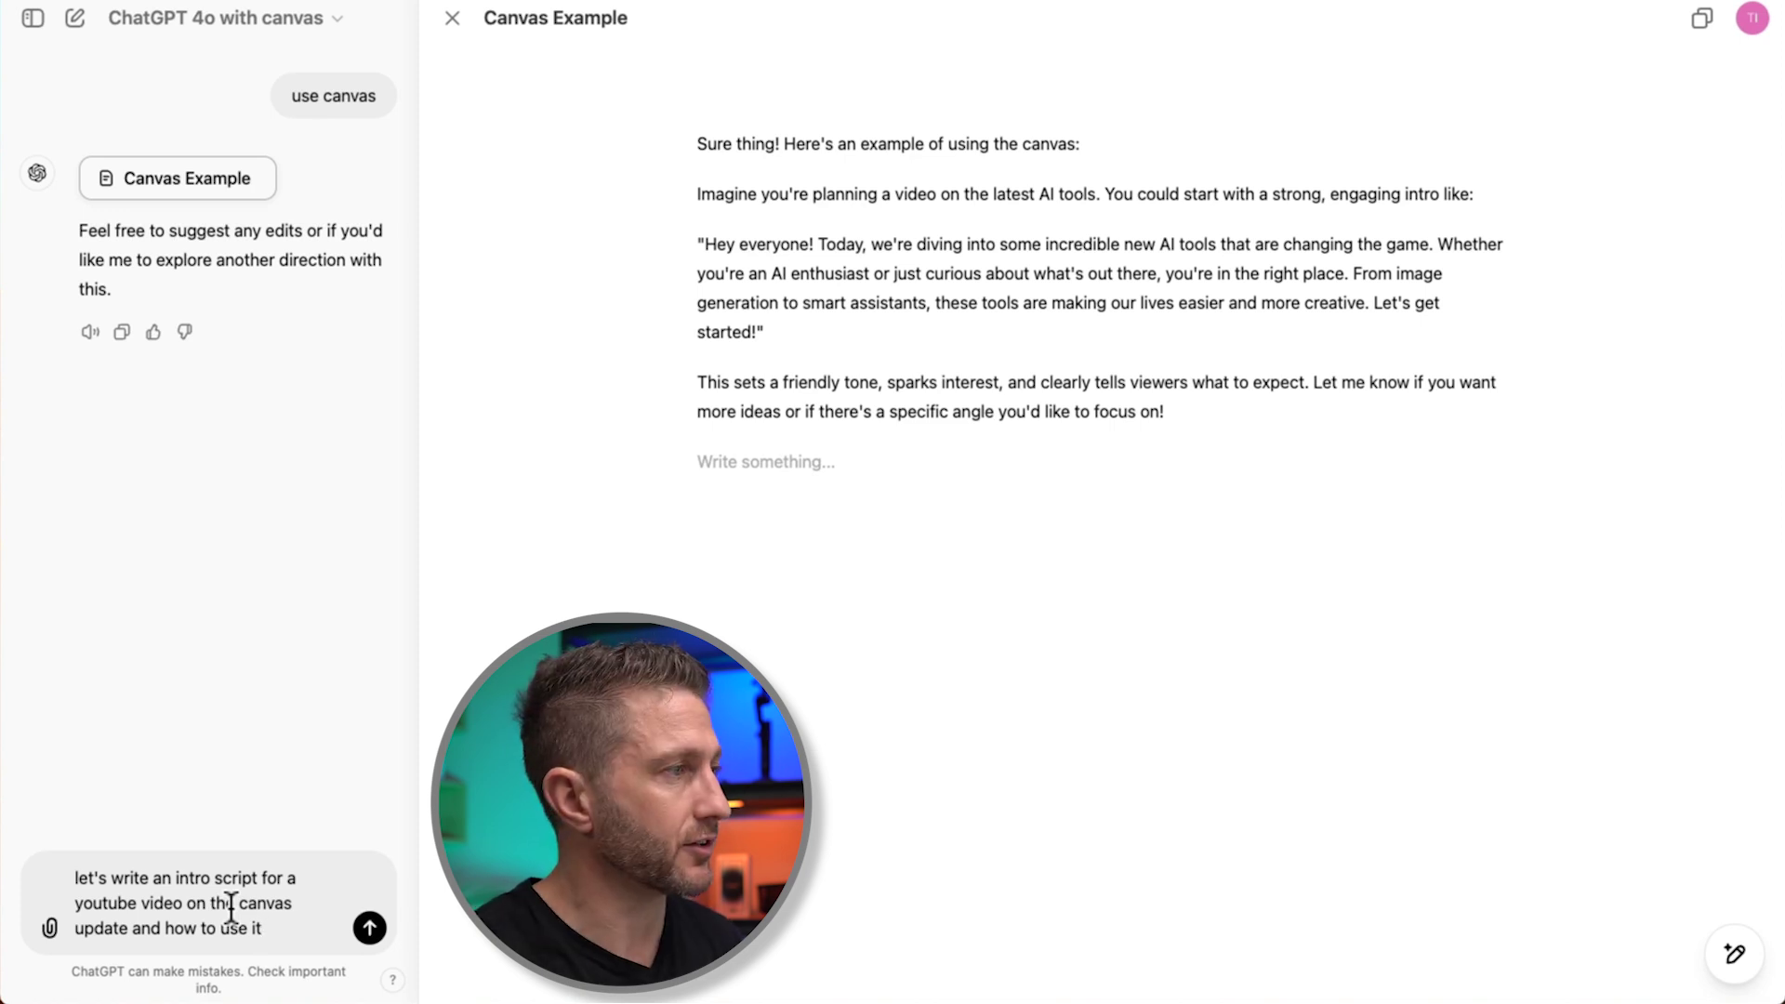
key(Return)
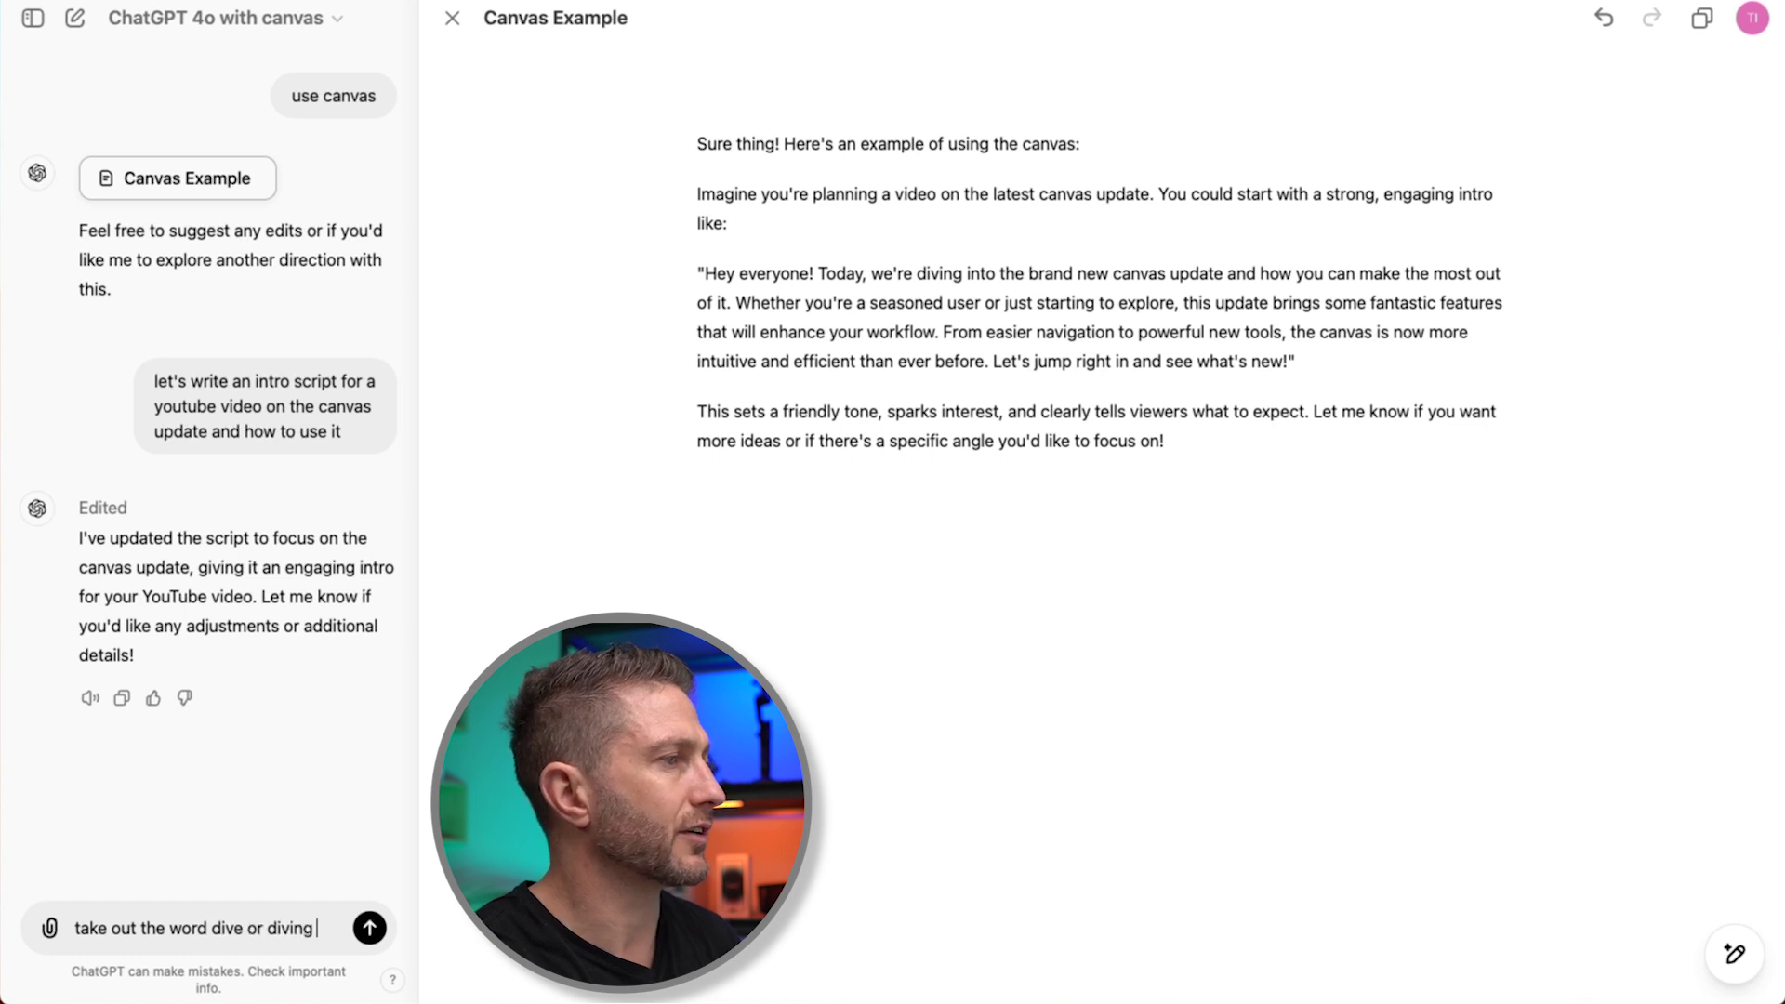
text(into)
key(Return)
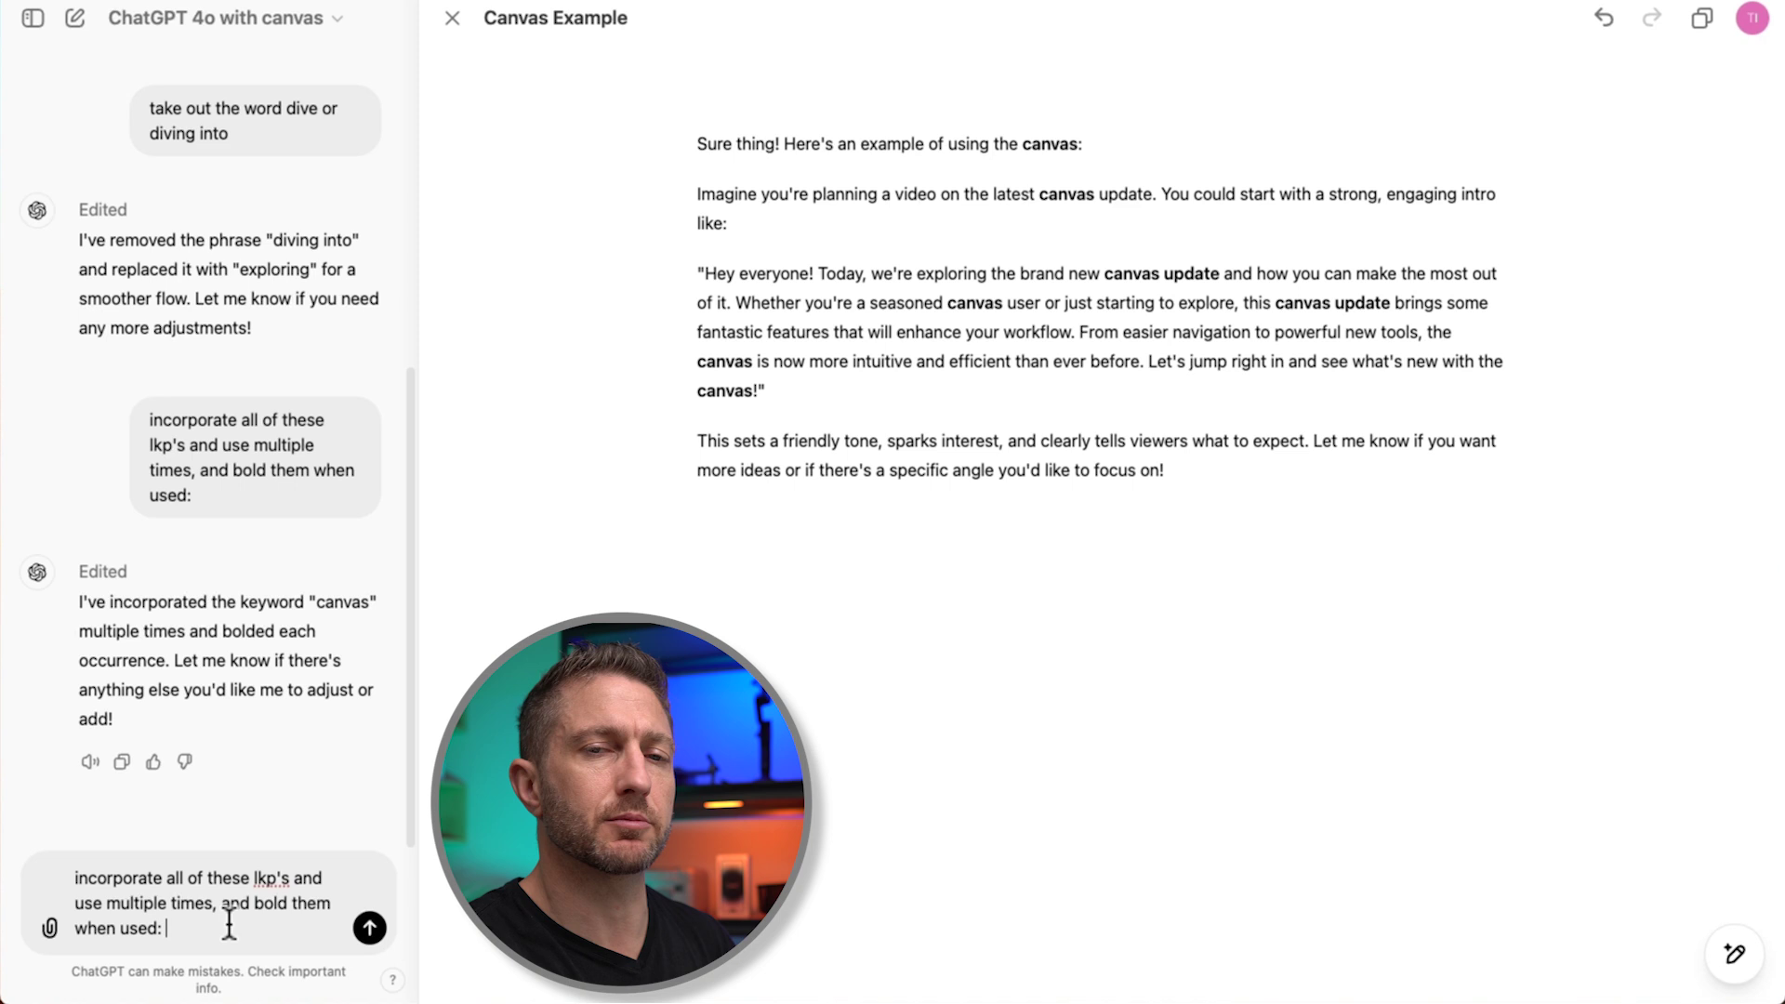
text(chatgpt canvas,canvas,new chatgpt canvas,new canvas feature,chatgpt new canvas feature)
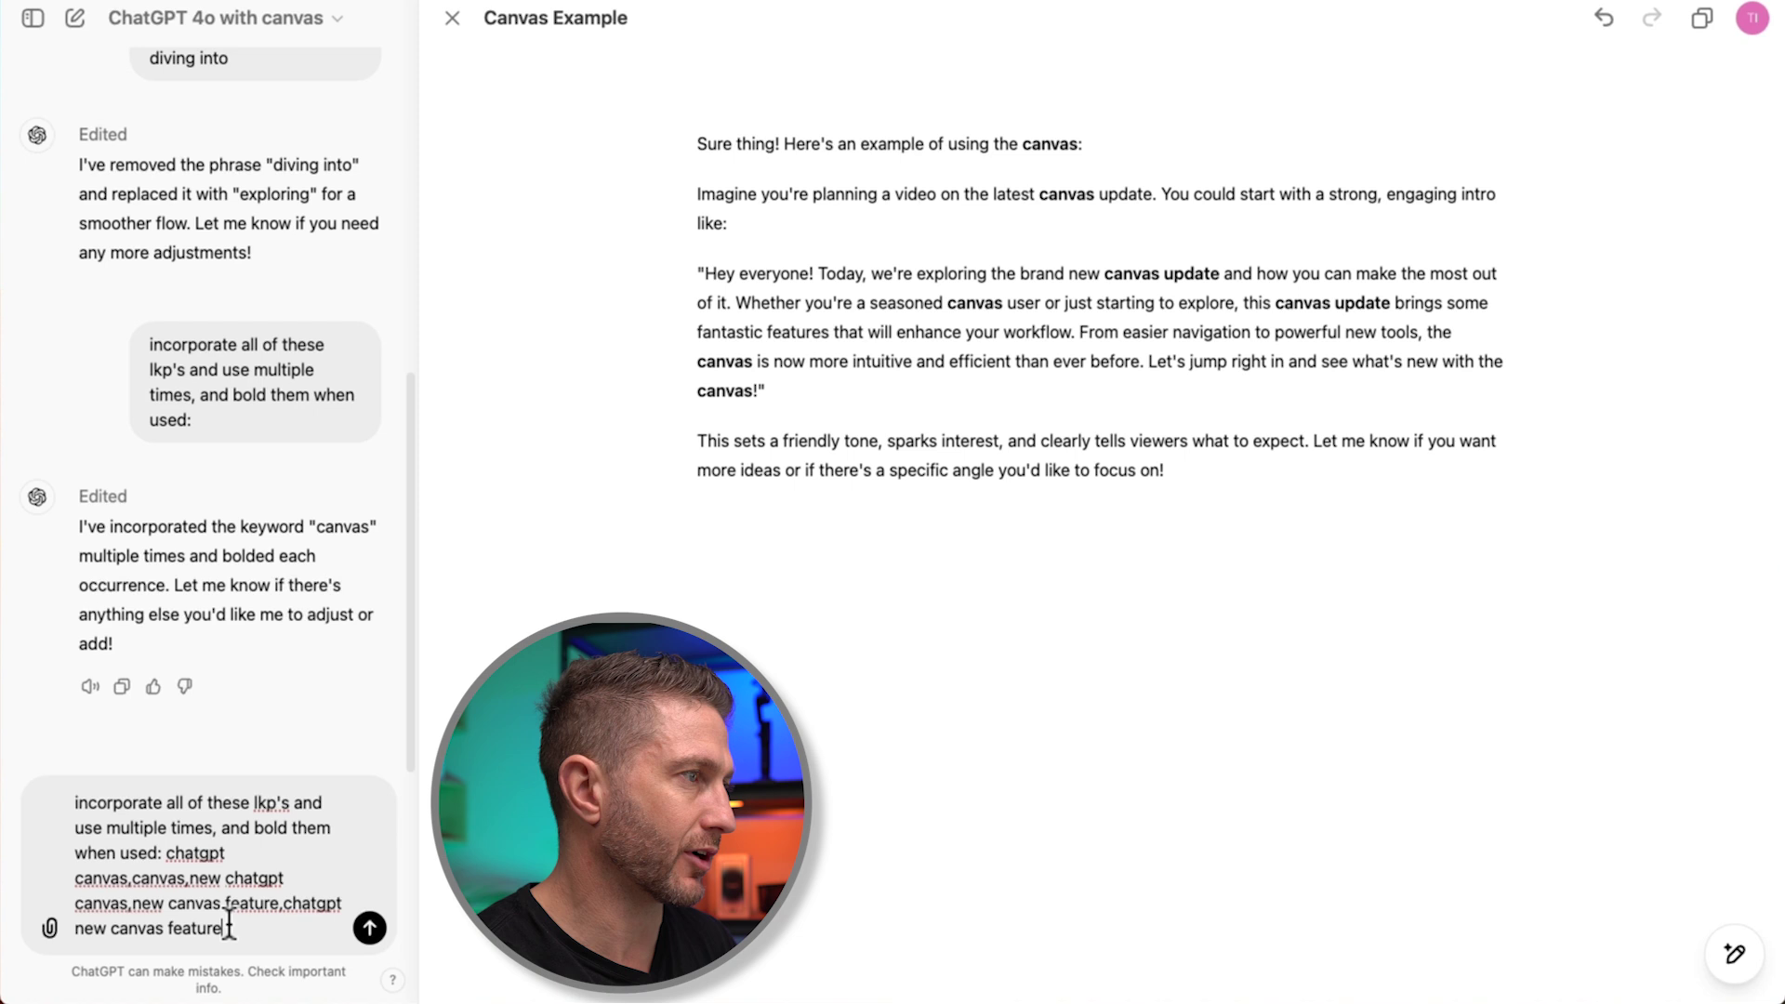
key(Return)
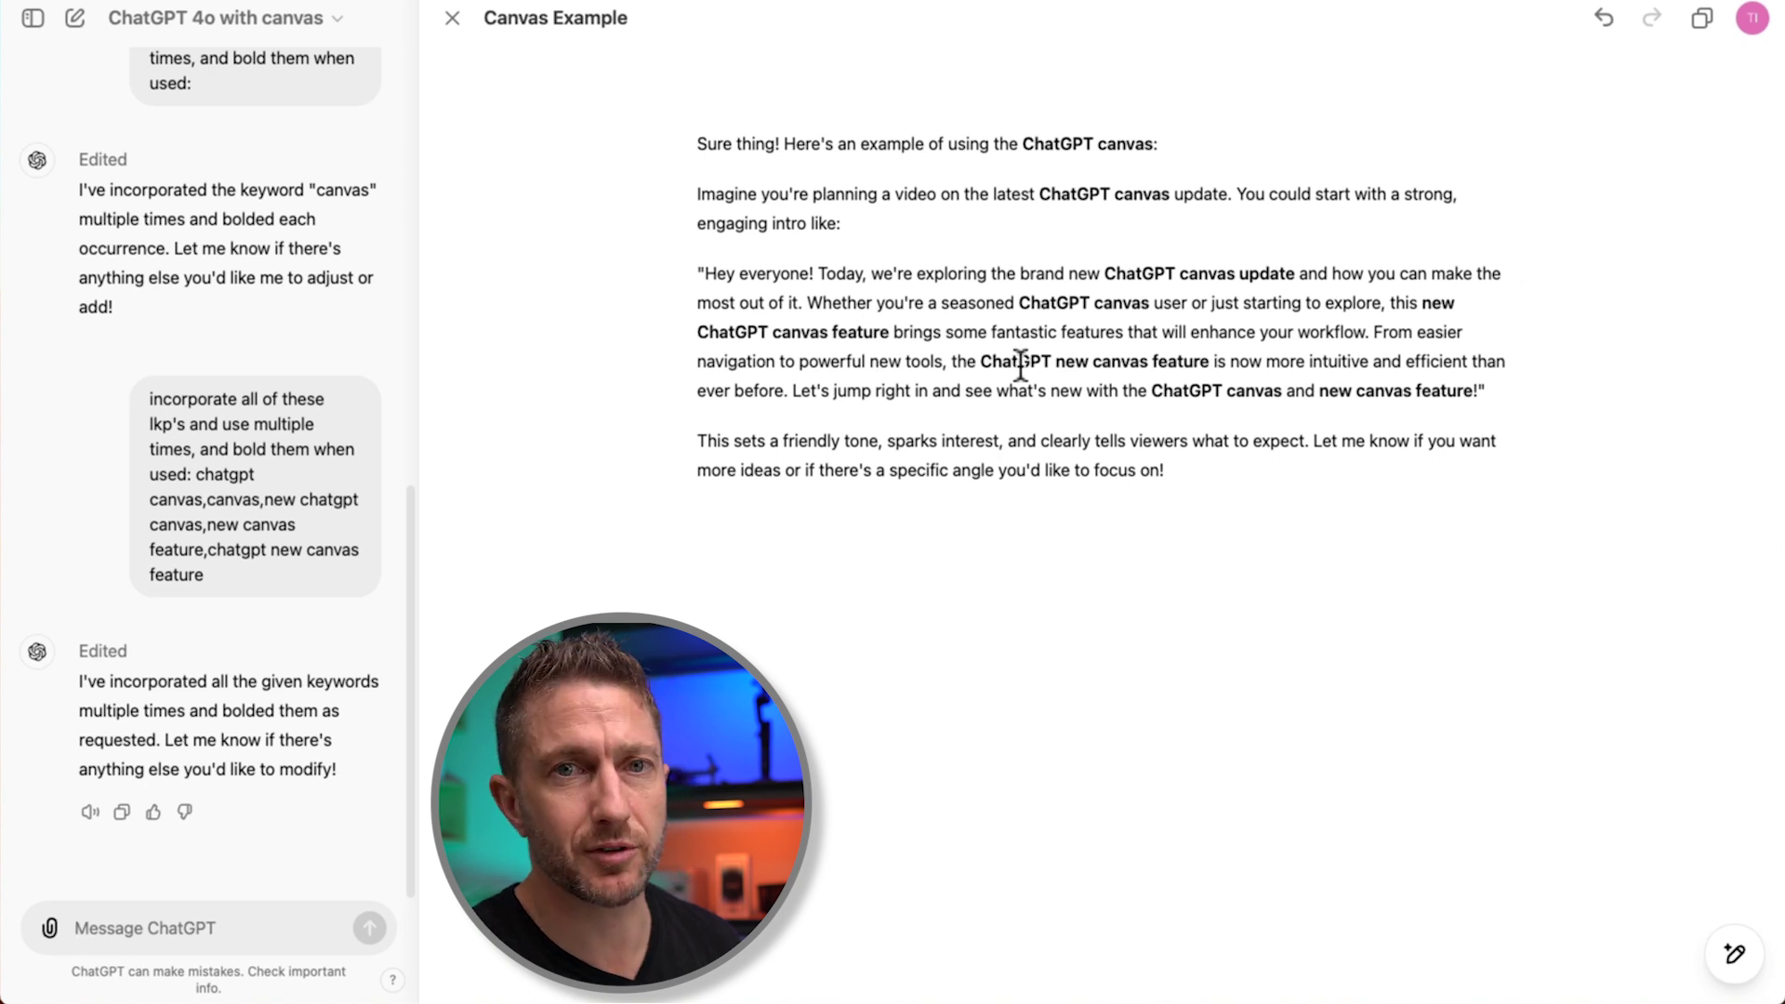
- Ask to cut the fluff and make the script concise while keeping the bolded keywords
text(take it out the fluff and make it more cond)
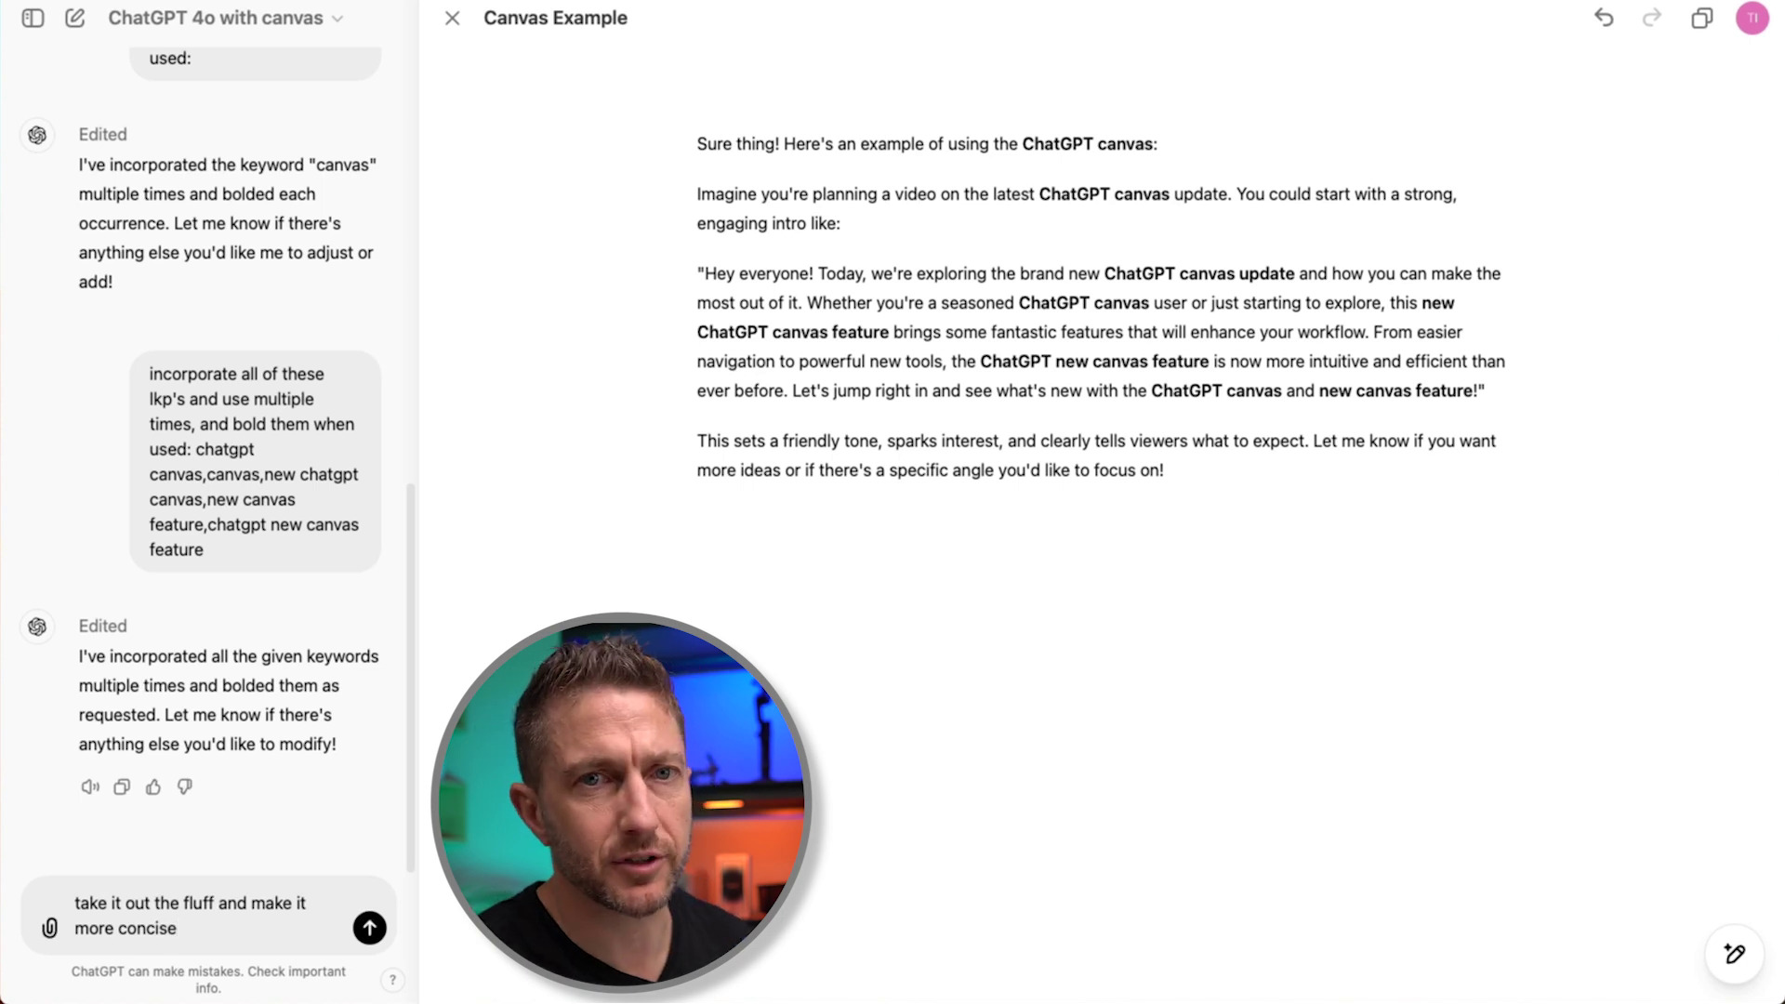
key(Return)
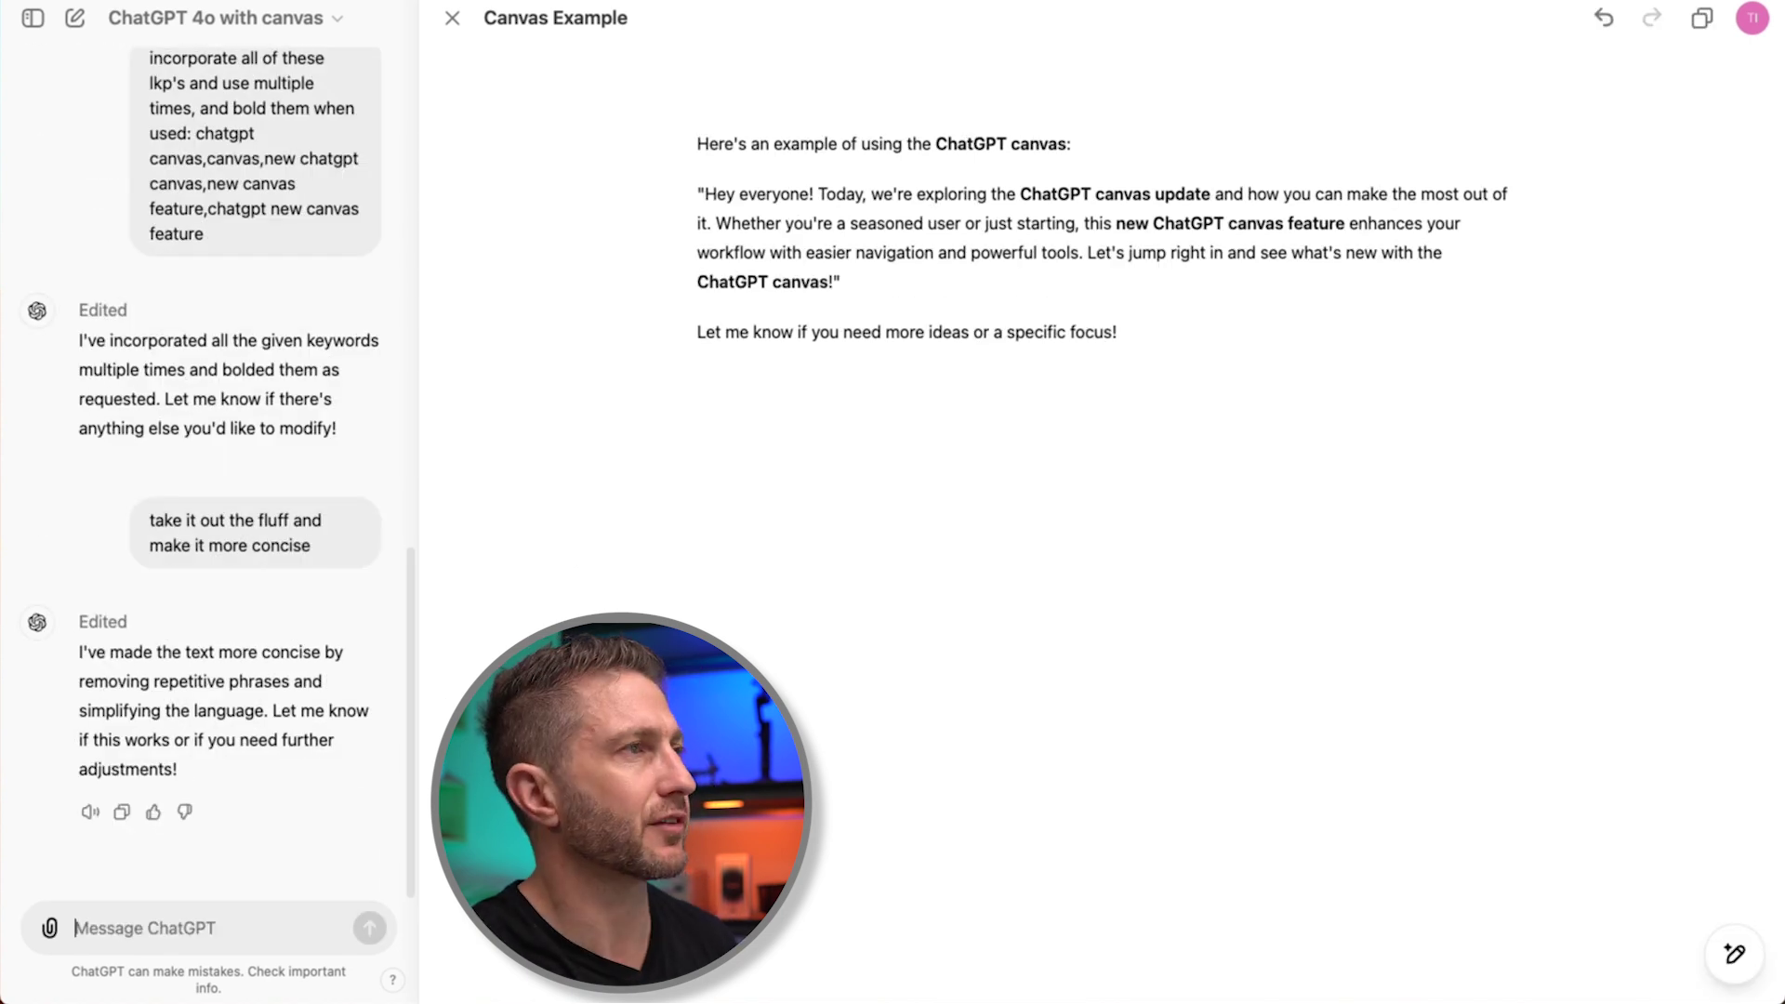
text(keep the lkp's though)
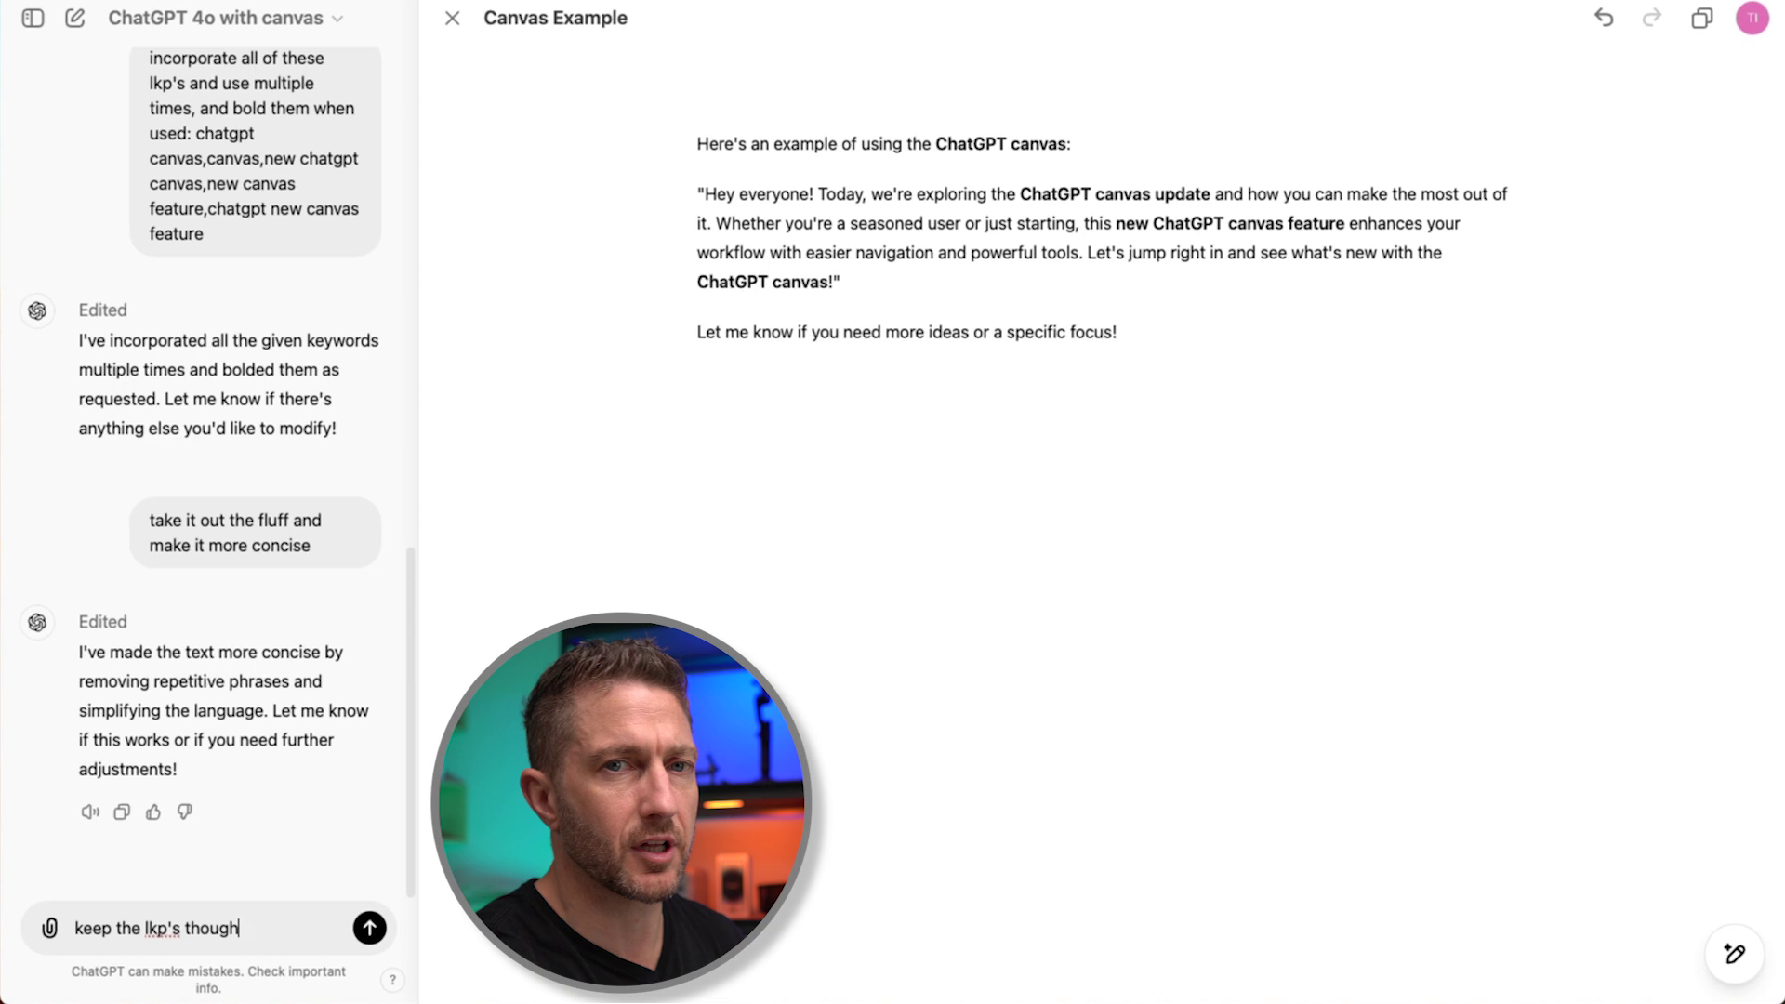
key(Return)
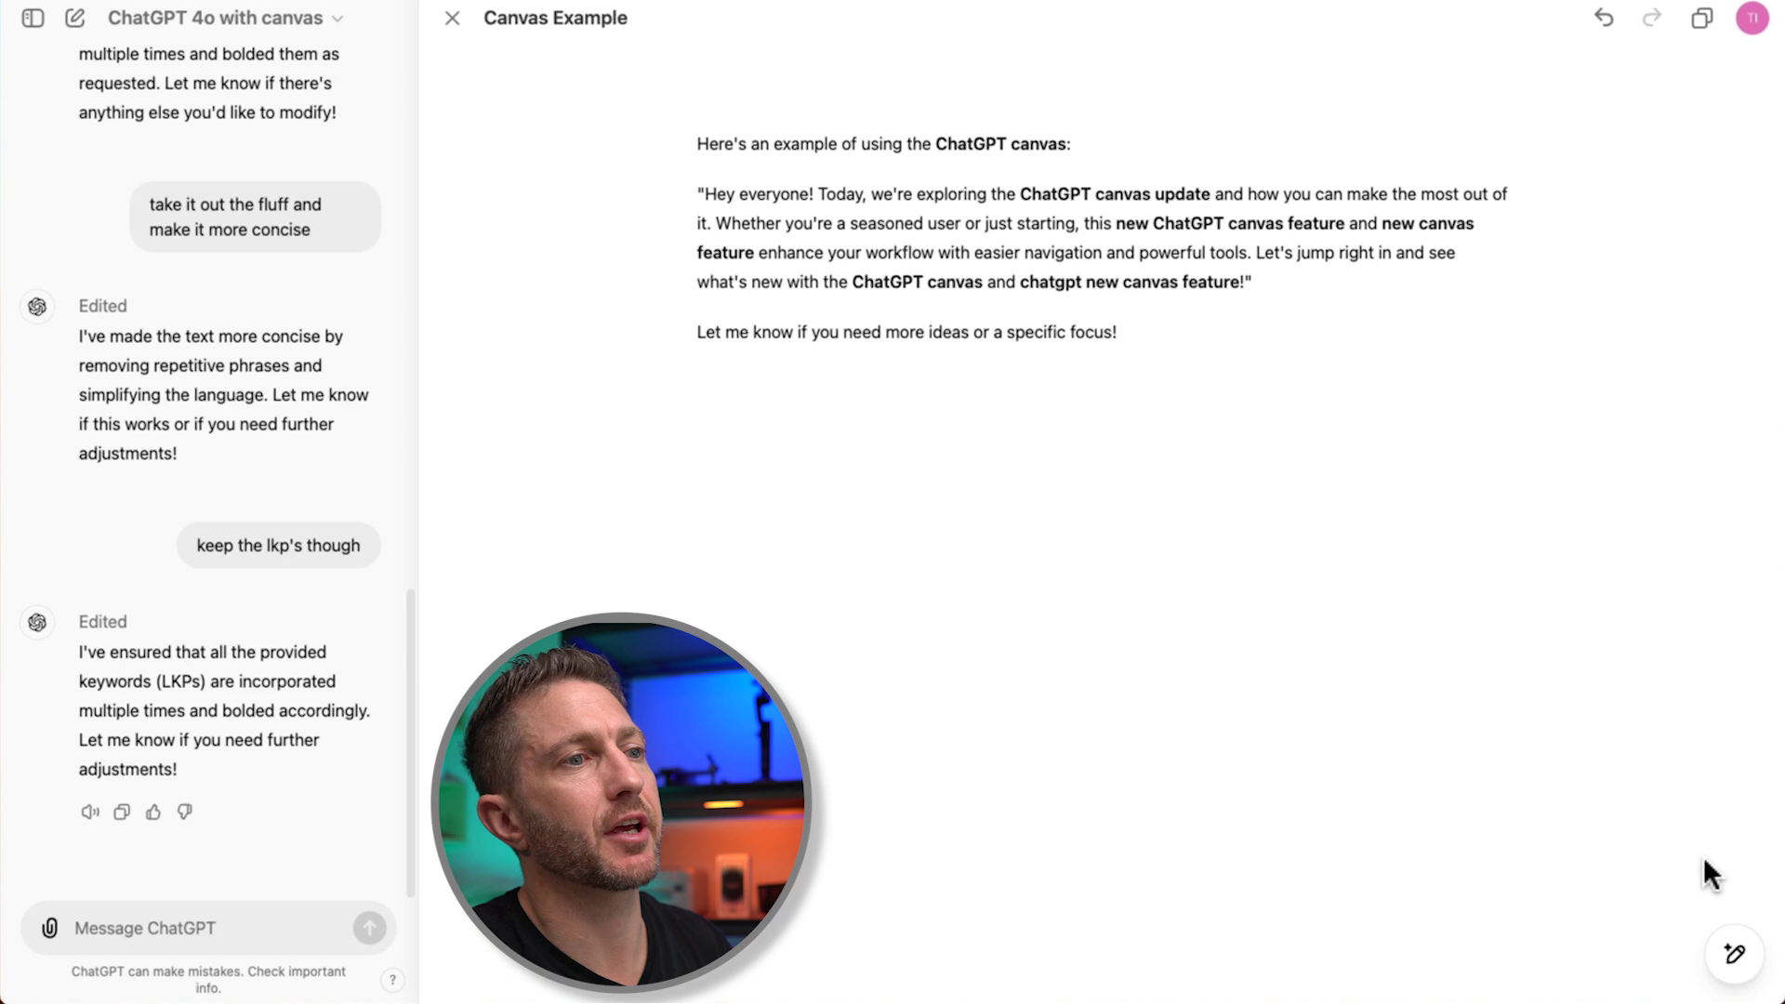
mouse_move(1739, 944)
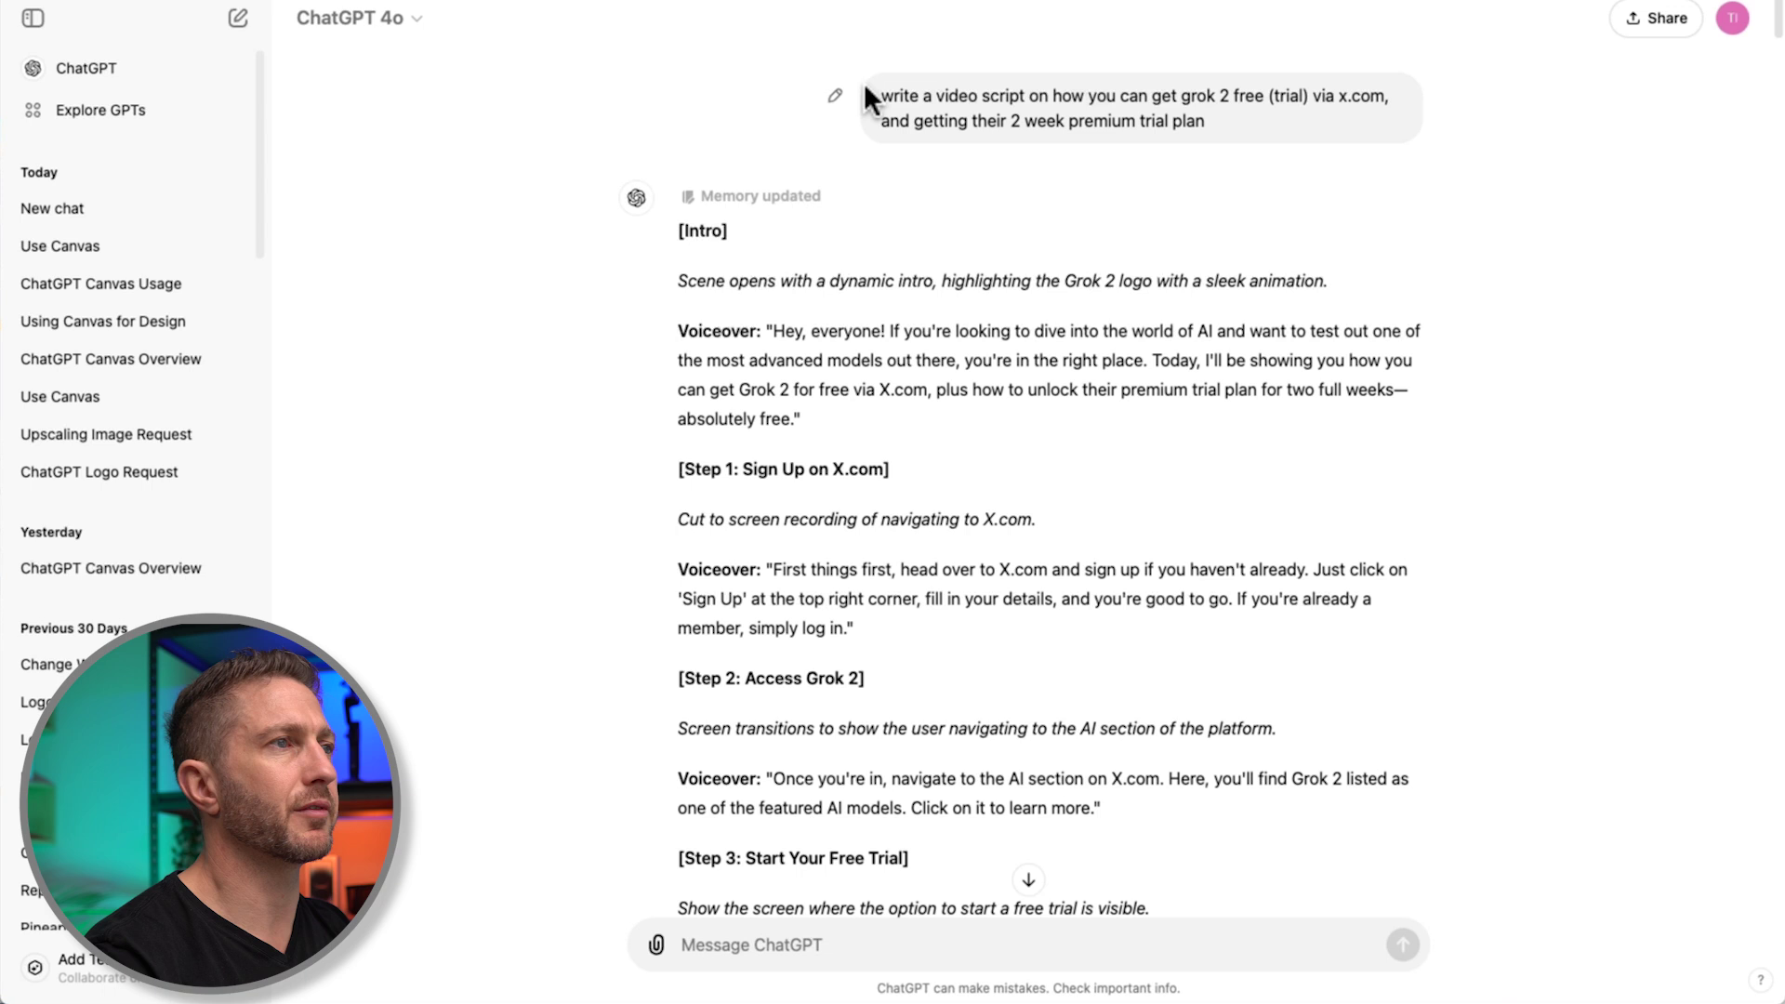
- Highlight the first follow-up prompt and the one correcting the trial steps in the Grok 2 chat
drag(883, 96, 1318, 139)
click(698, 319)
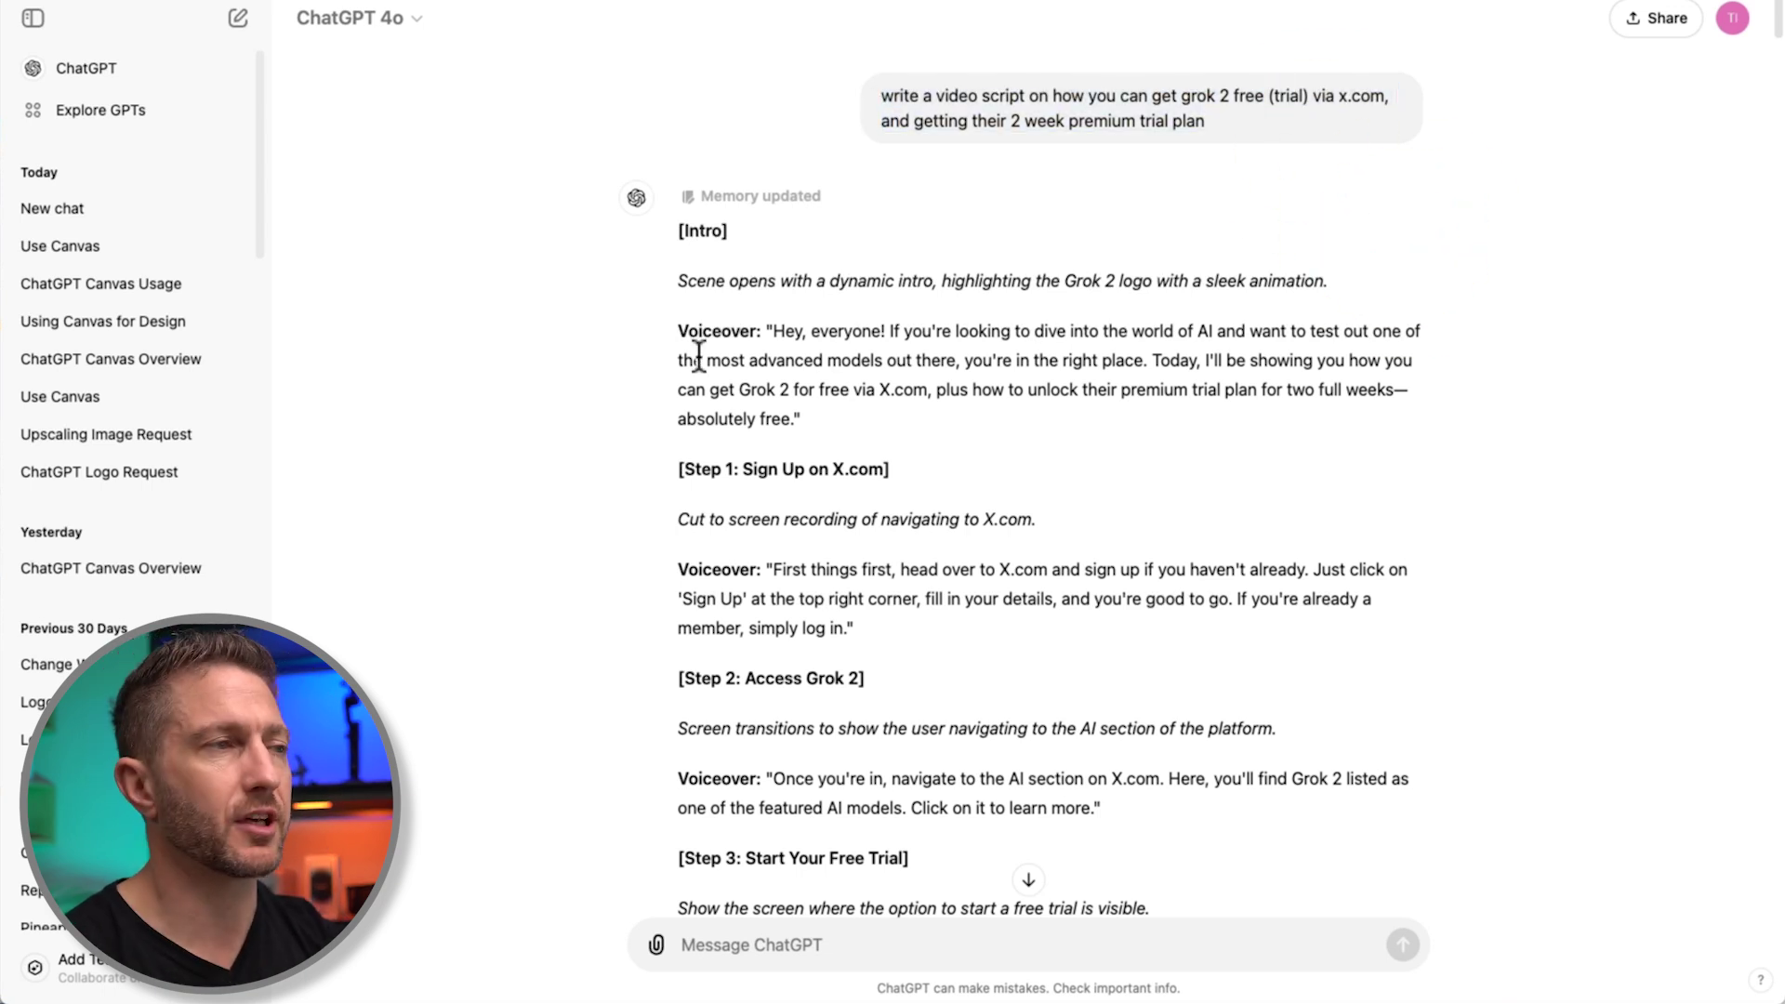
scroll(681, 353, down, 6)
scroll(681, 352, up, 6)
drag(885, 406, 1363, 450)
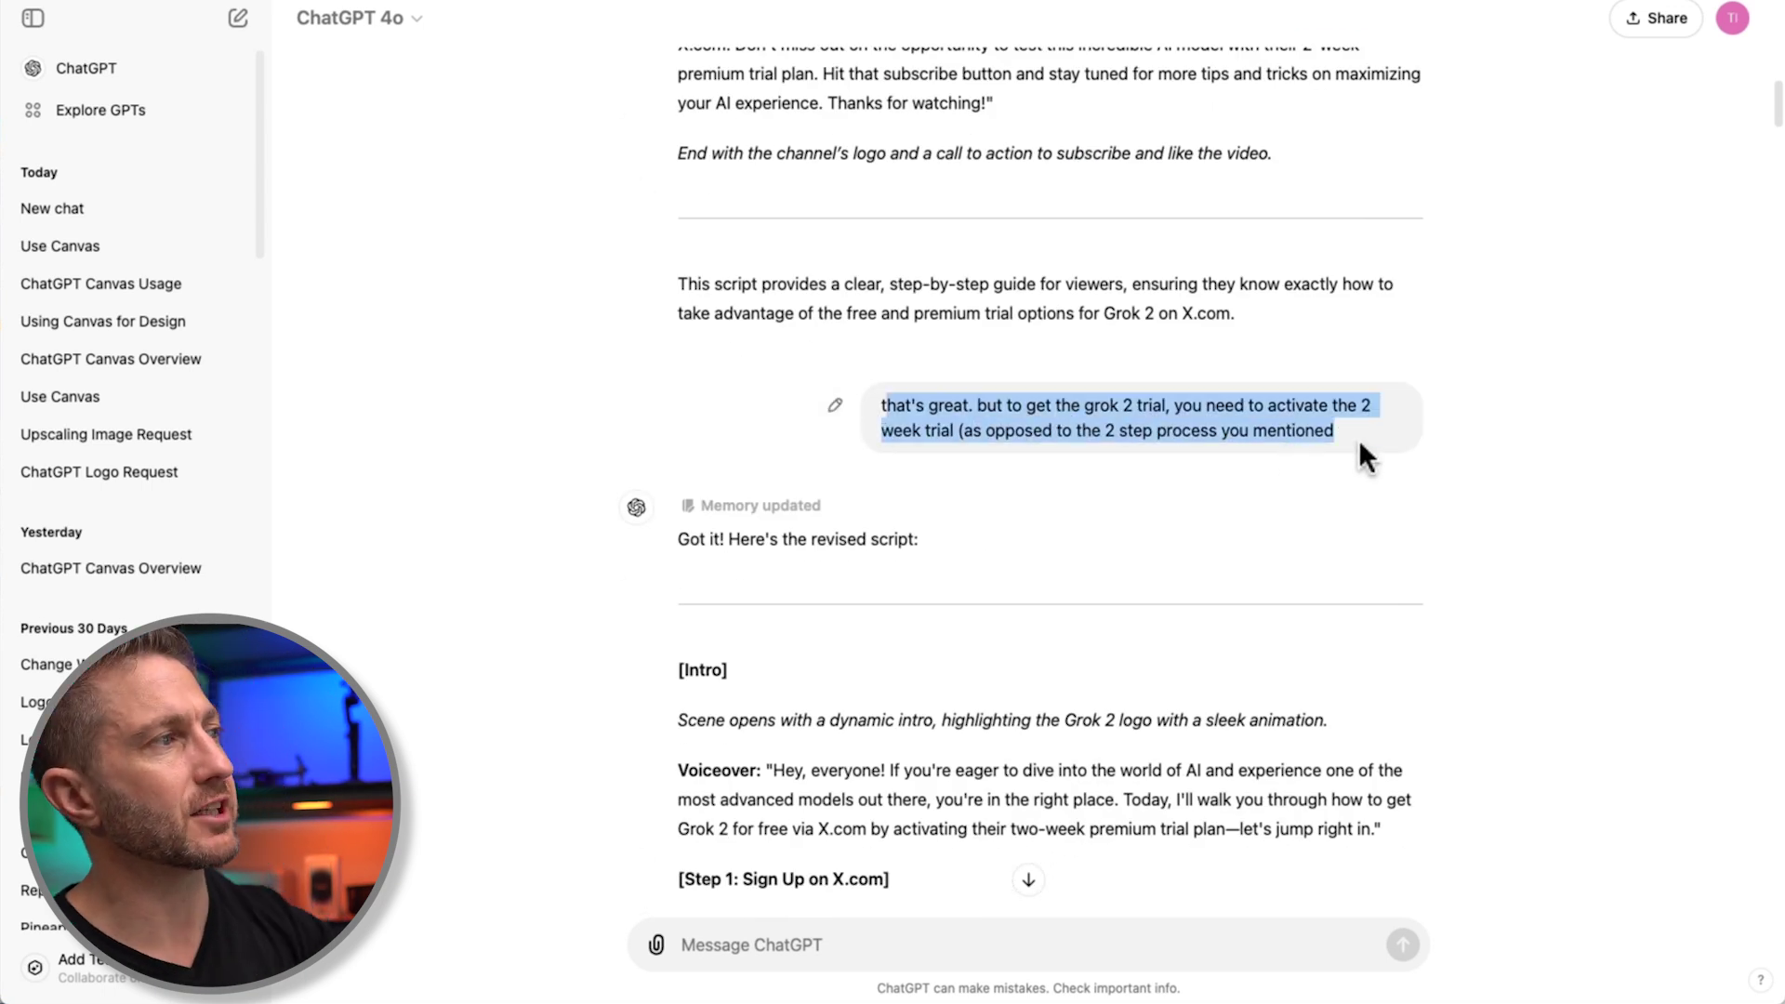
click(1323, 507)
- Highlight the prompts adding a step after step 5 and asking about the flux model
scroll(1391, 502, down, 15)
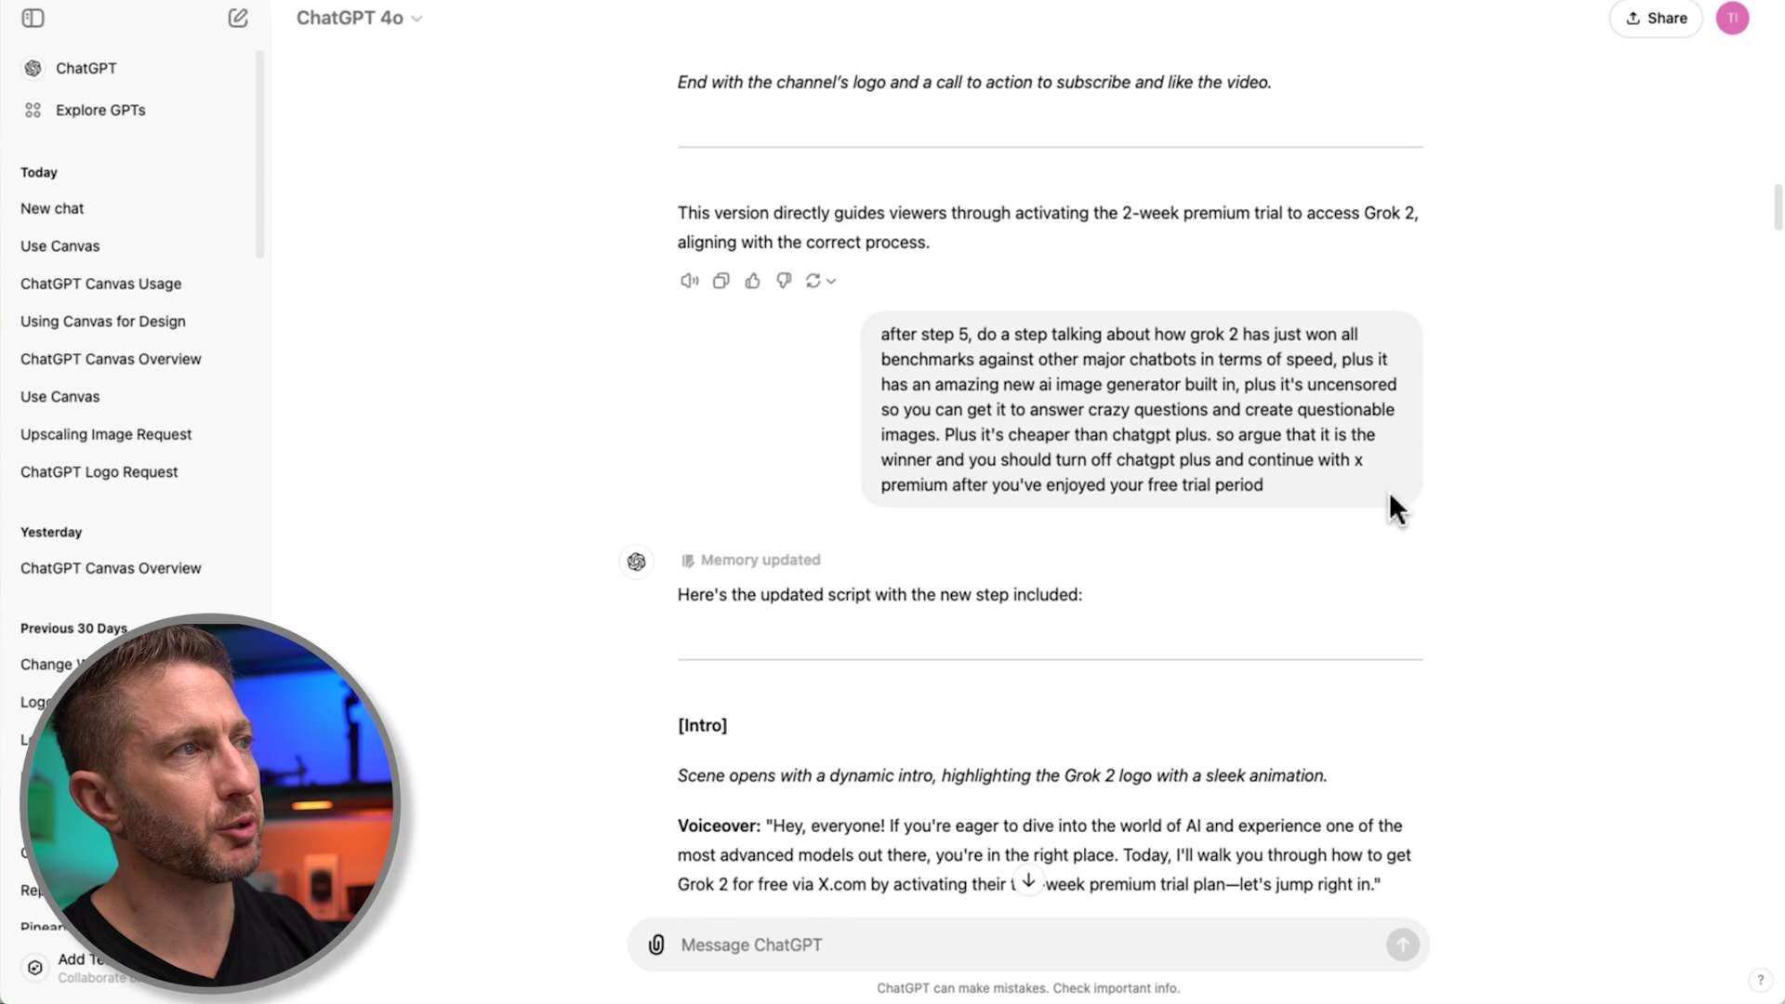
drag(878, 328, 1382, 522)
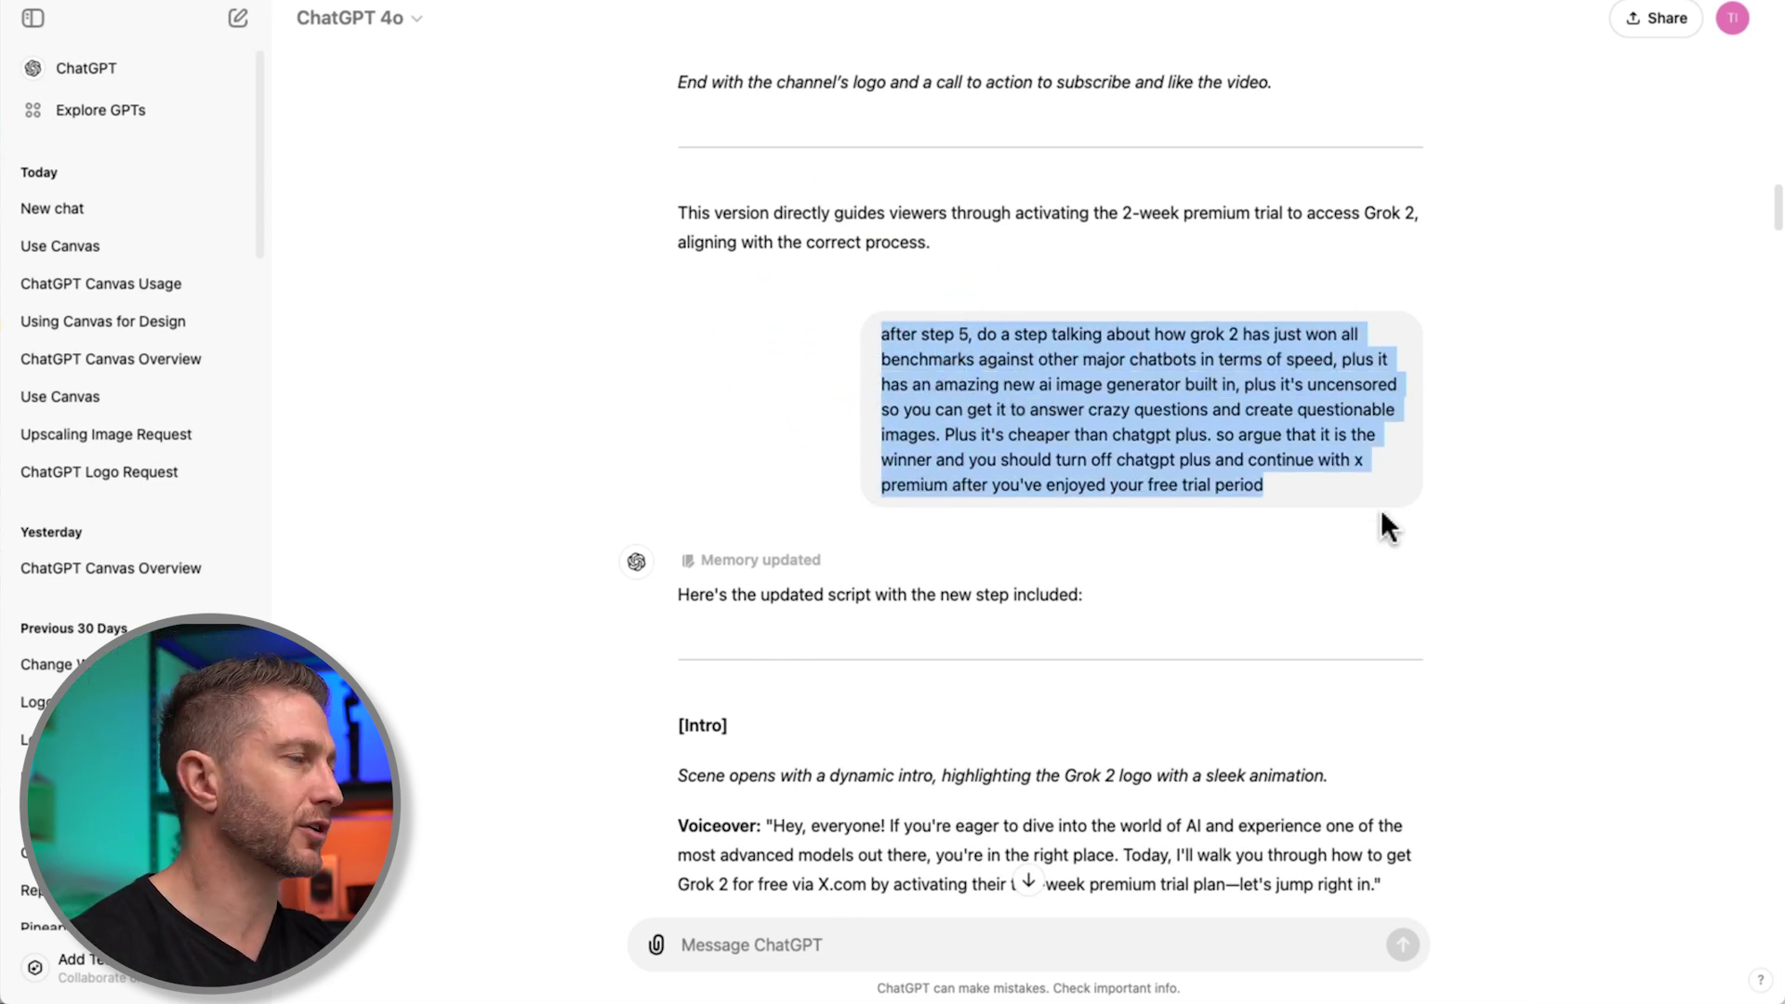
click(1423, 535)
scroll(1402, 530, down, 20)
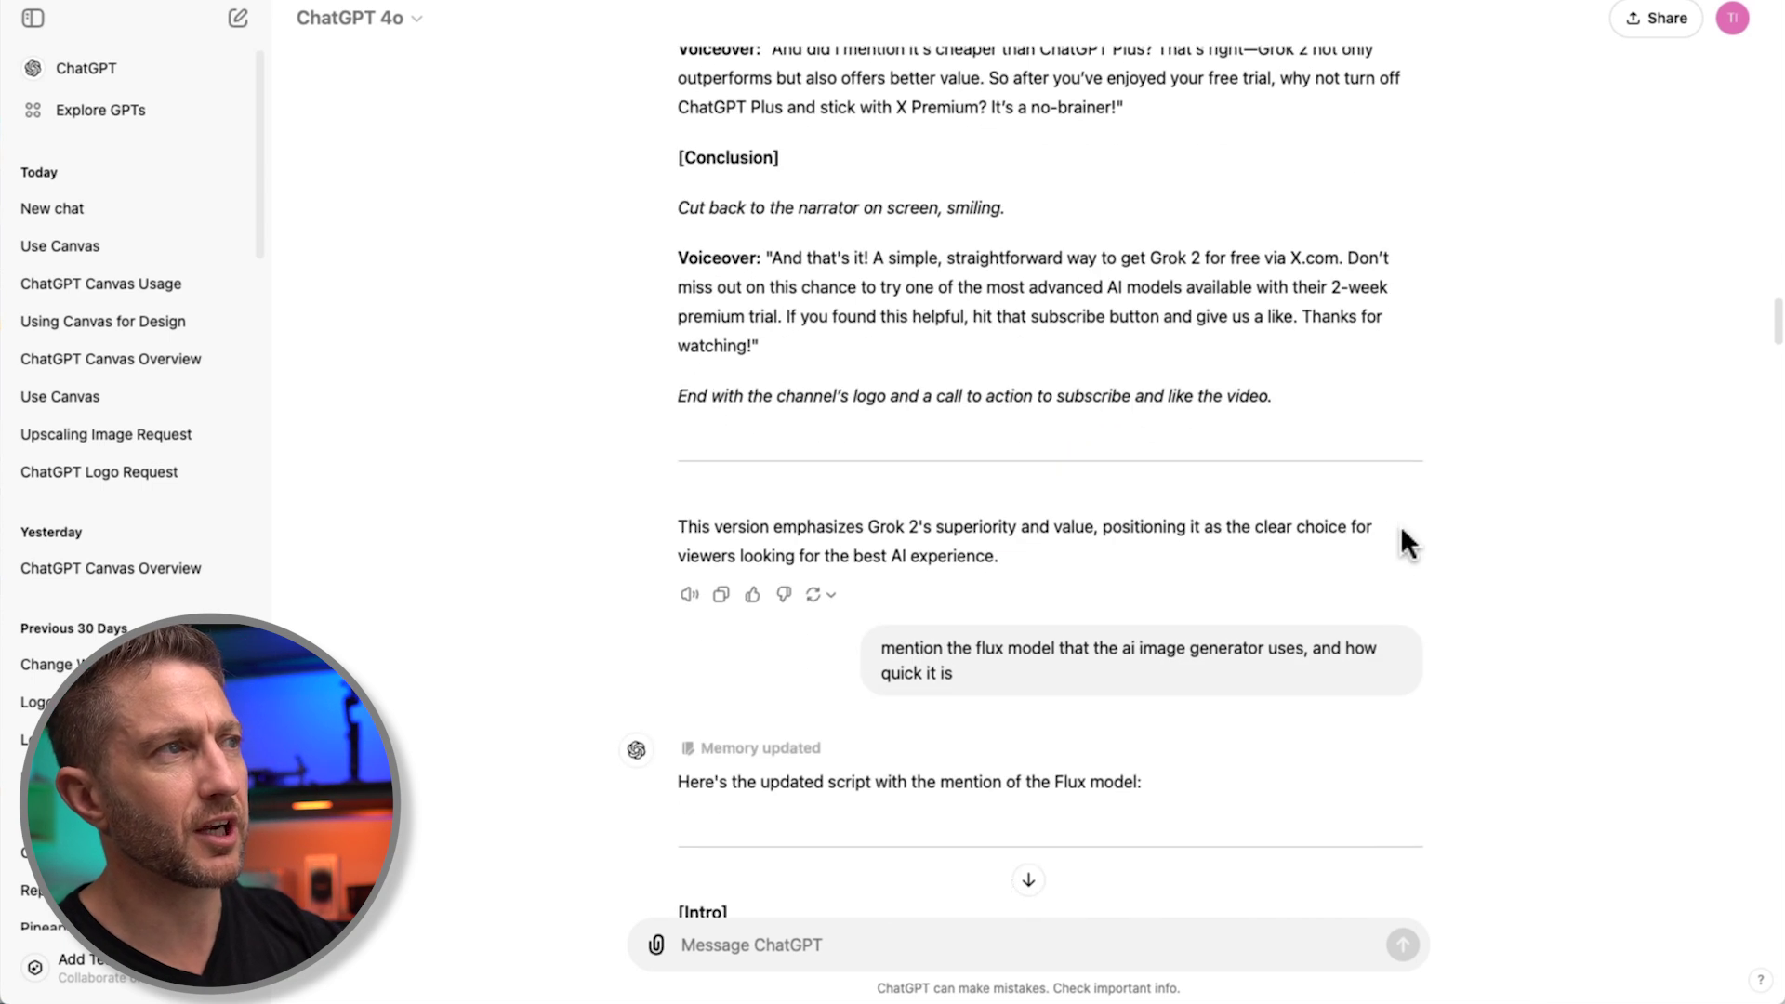
drag(877, 247, 1069, 350)
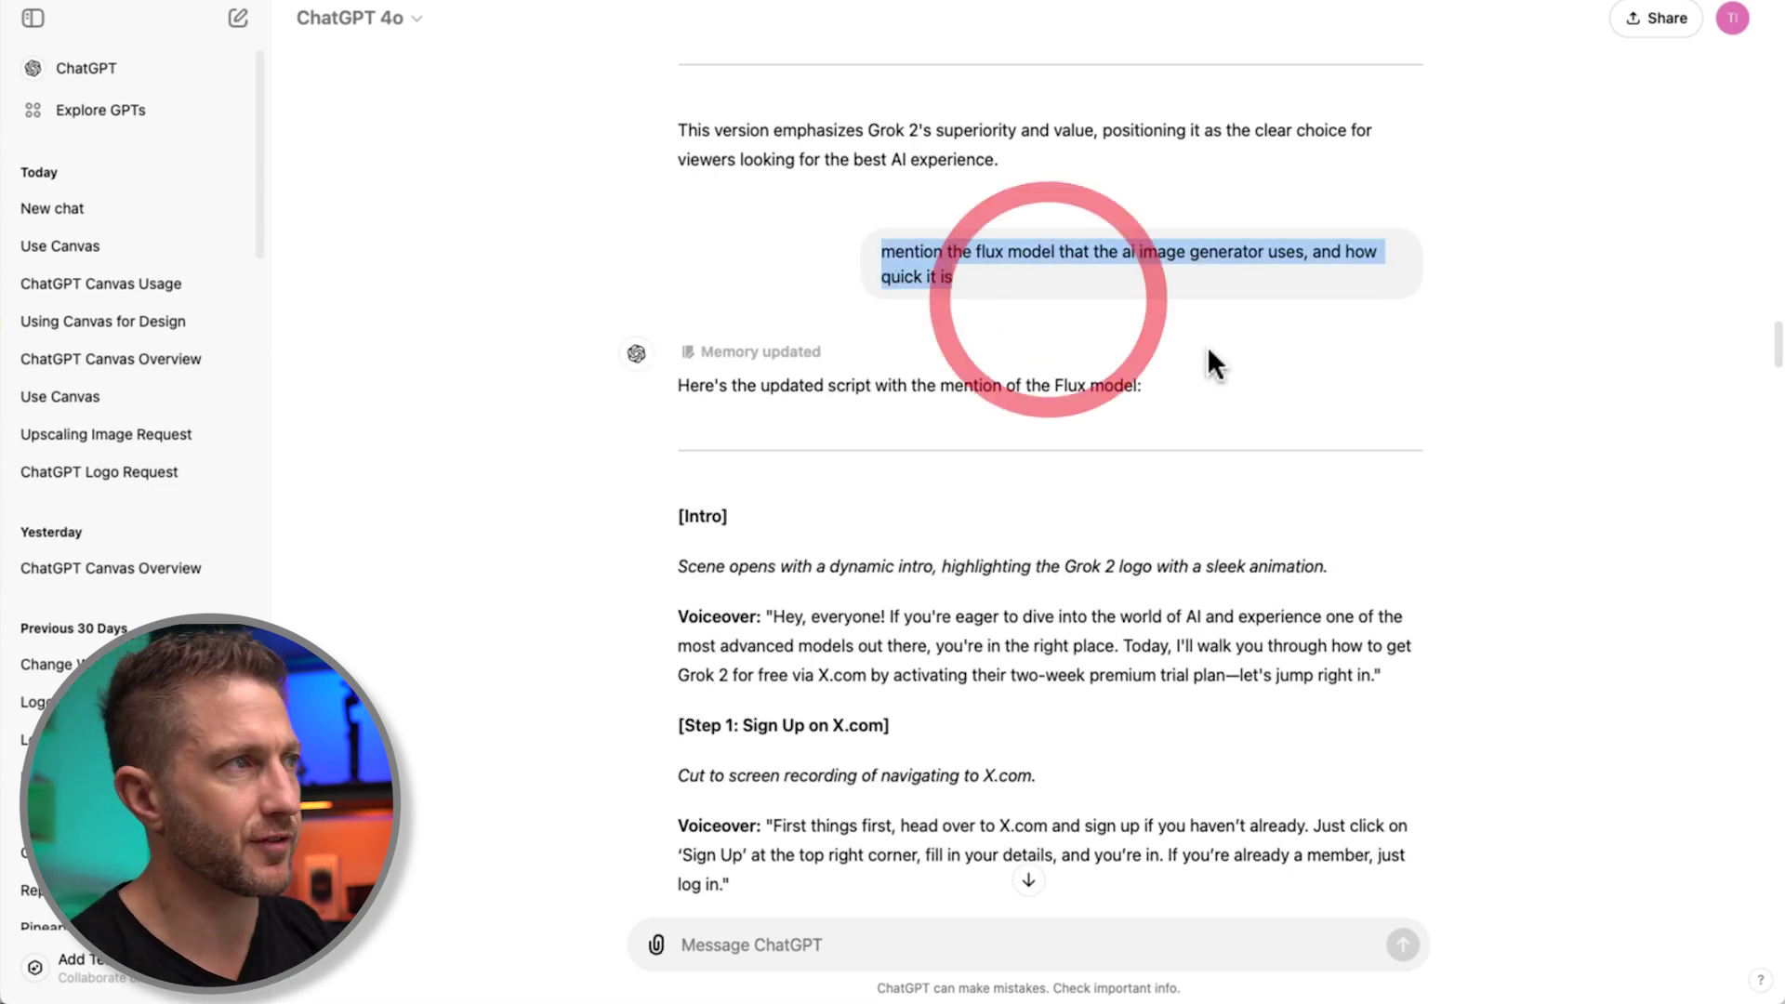
click(1458, 416)
scroll(1458, 423, down, 20)
scroll(1460, 441, down, 20)
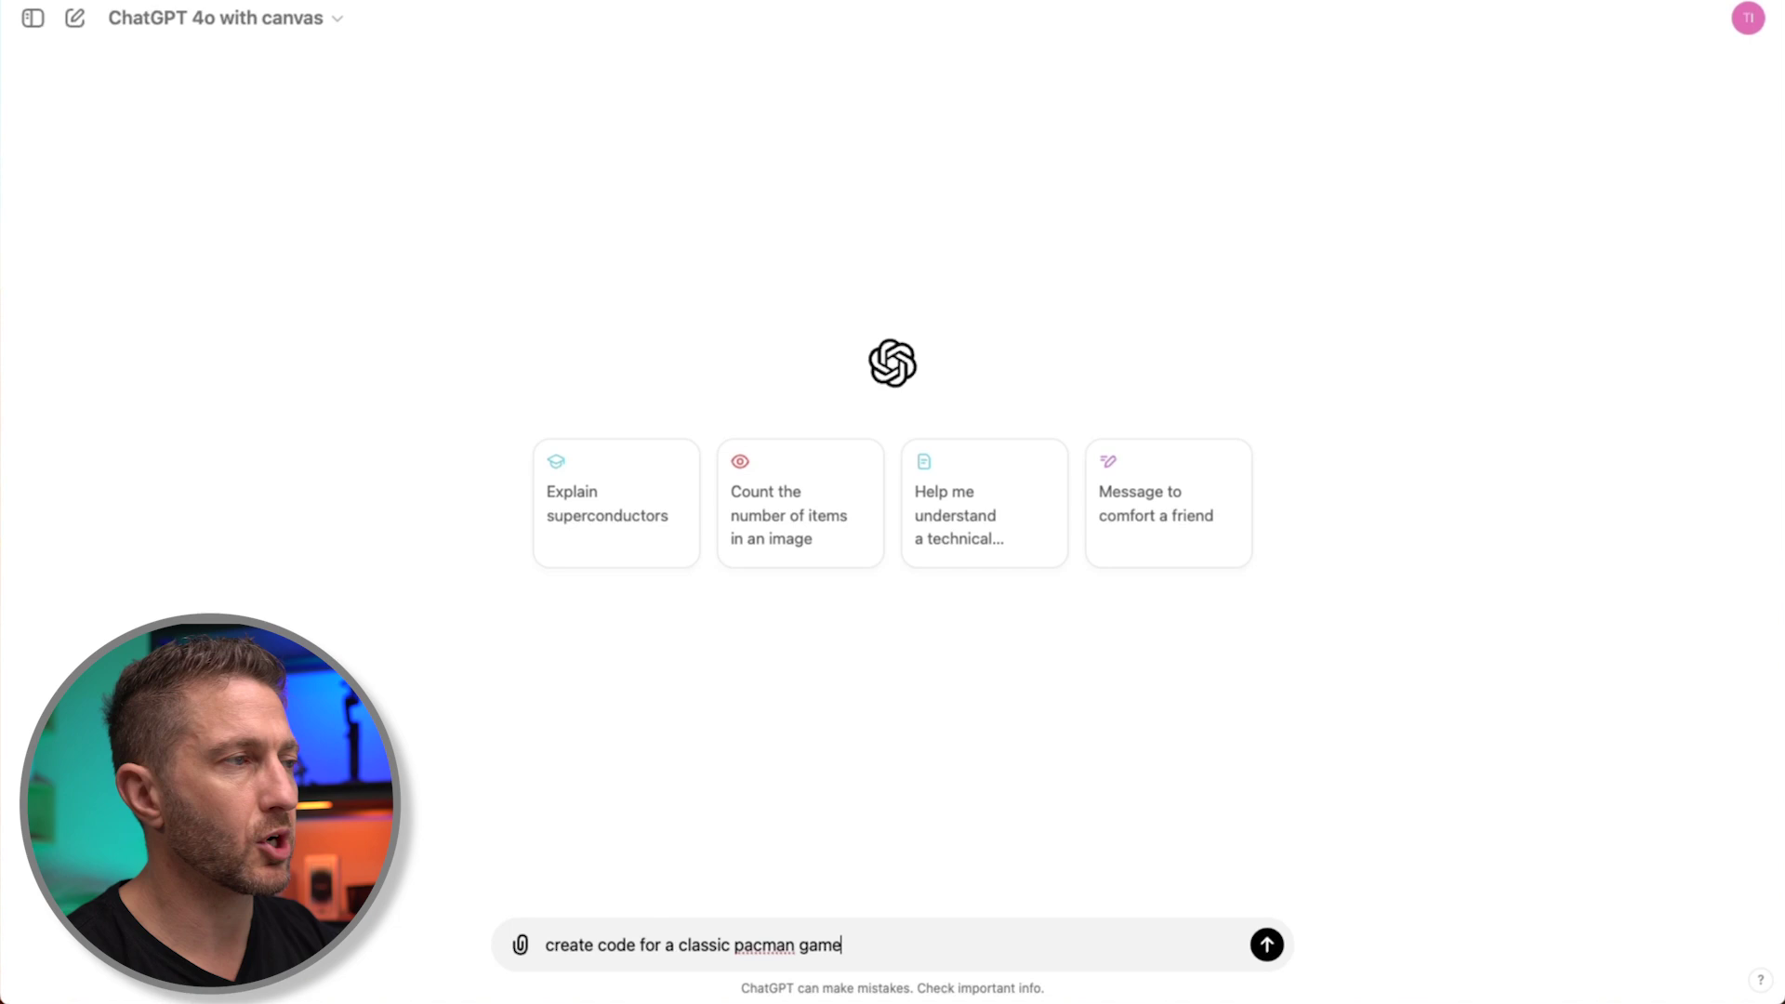
- Send 'create code for a classic pacman game' in the new canvas chat
key(Return)
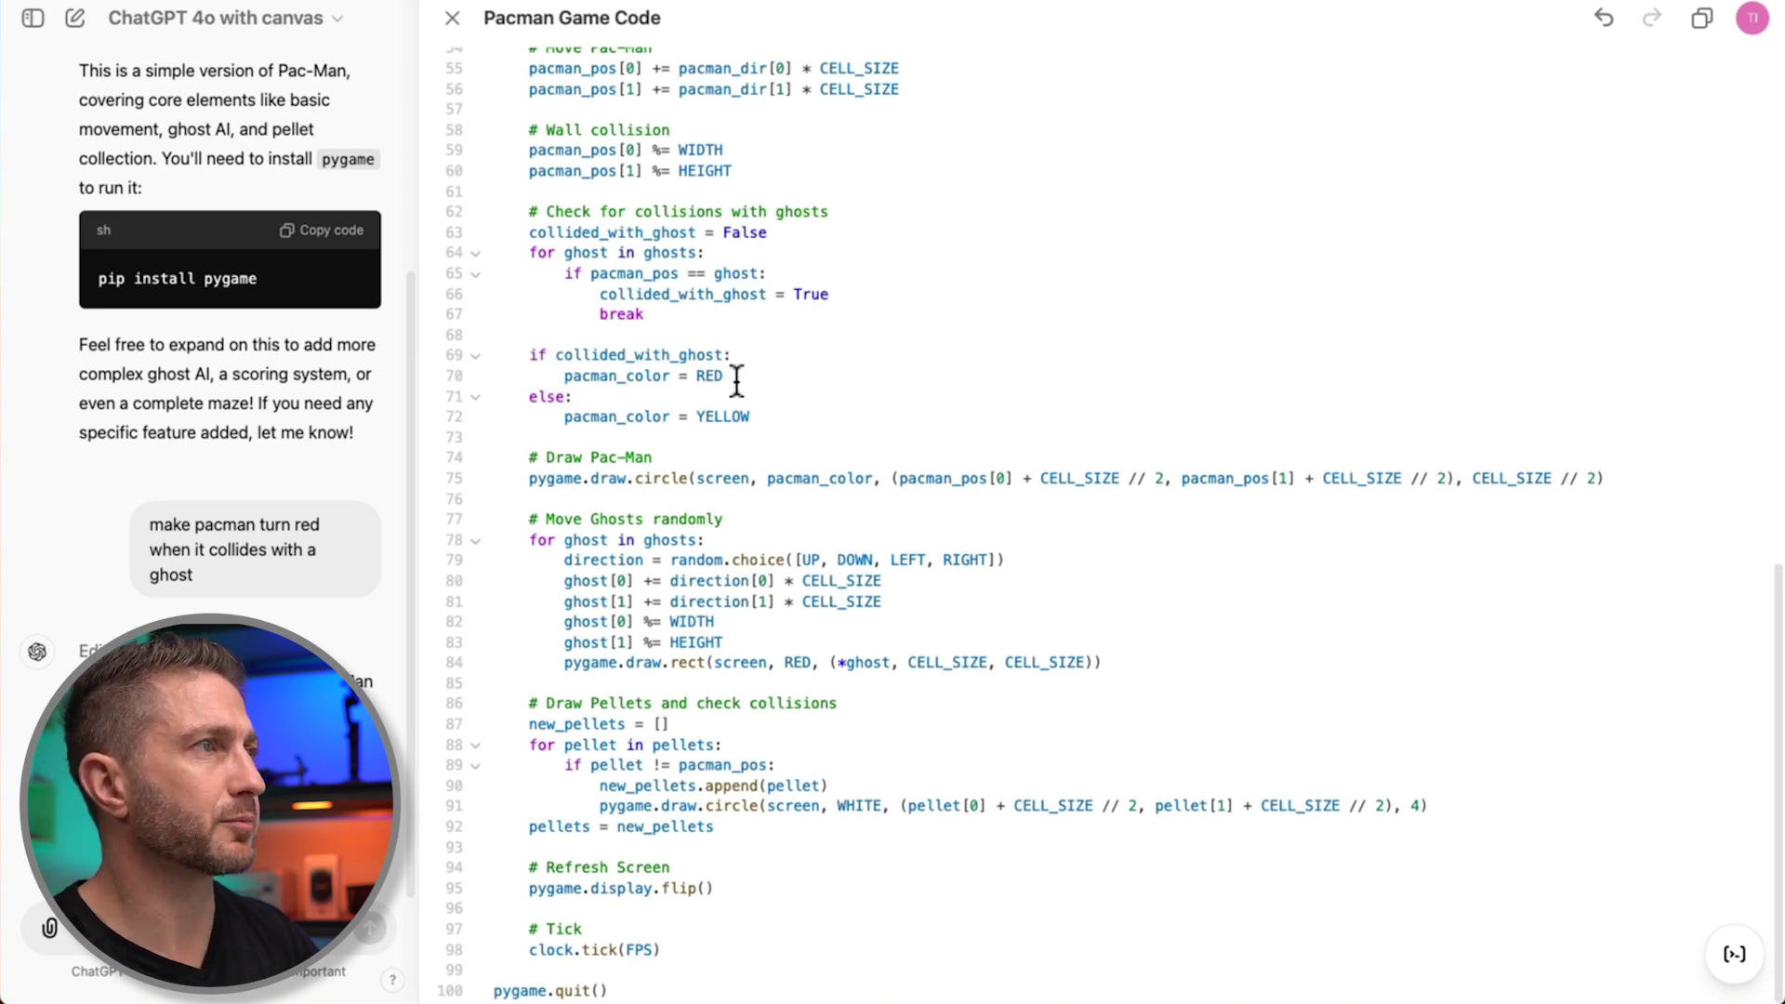
drag(735, 376, 561, 336)
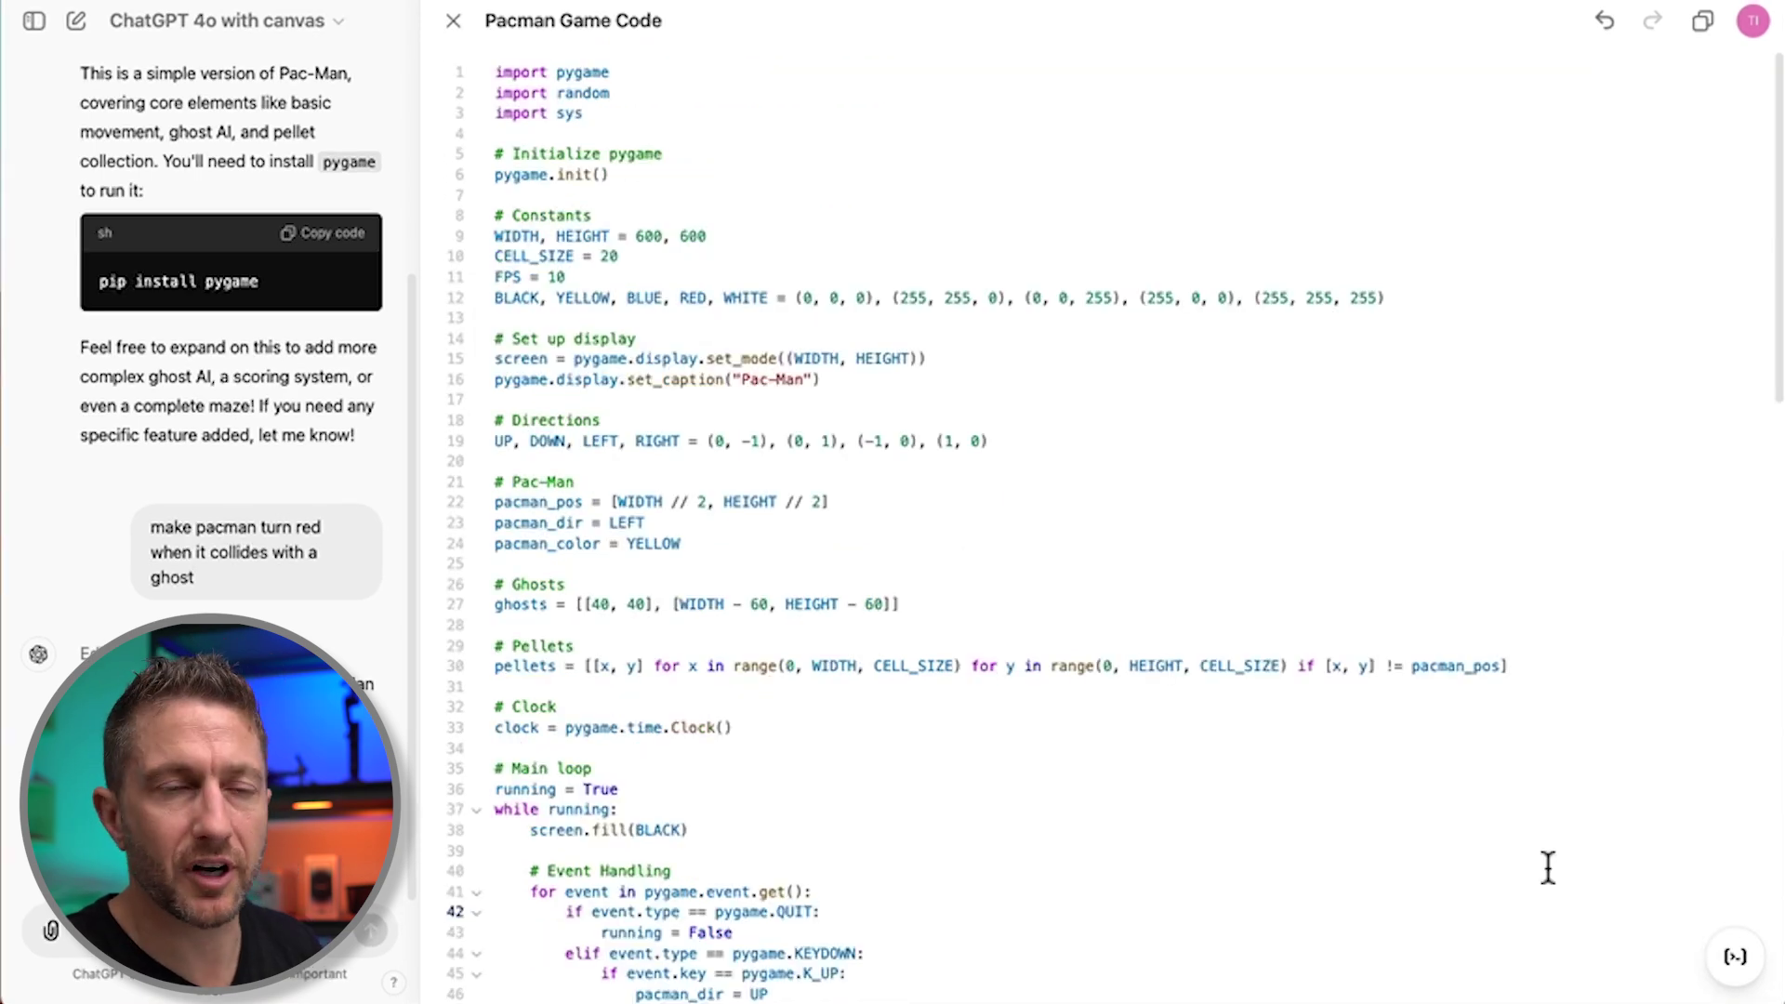
mouse_move(1735, 962)
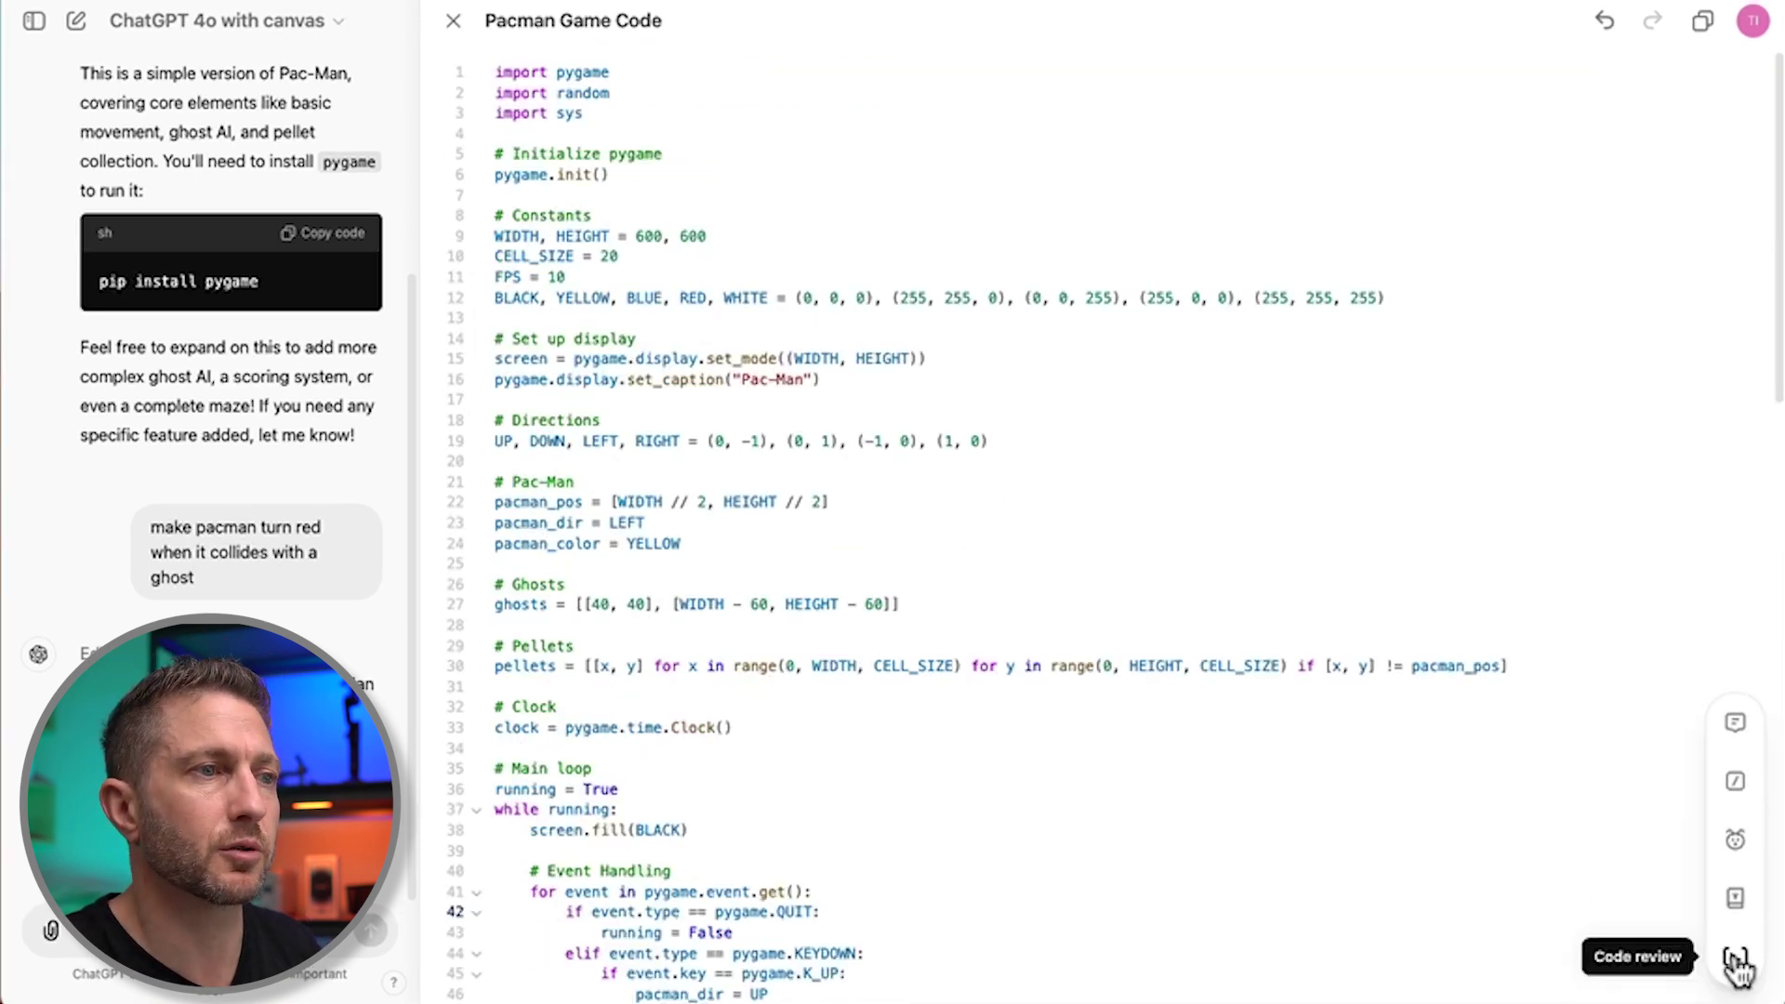